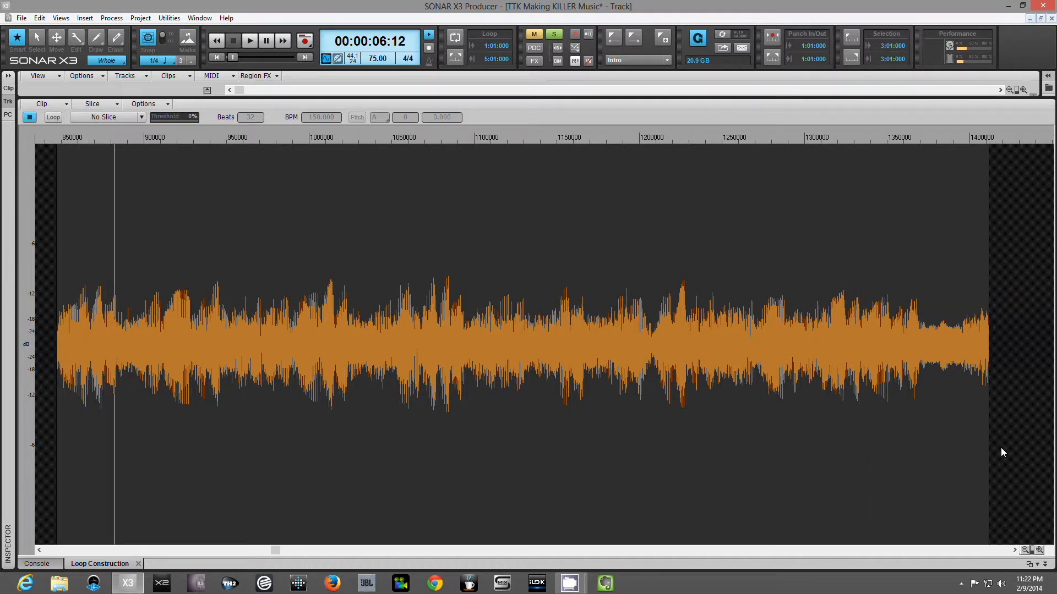
Return to the track view, try extending the Track 14 clip to about measure 13, audition it, and undo the extension.
{"action": "left_click", "coordinate": [30, 117]}
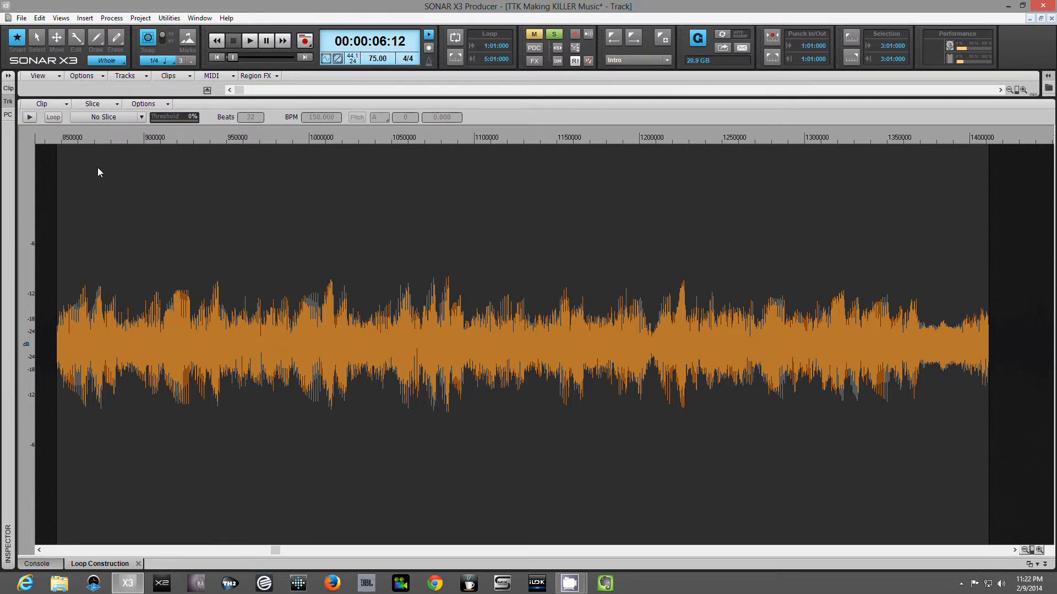
{"action": "key", "text": "d"}
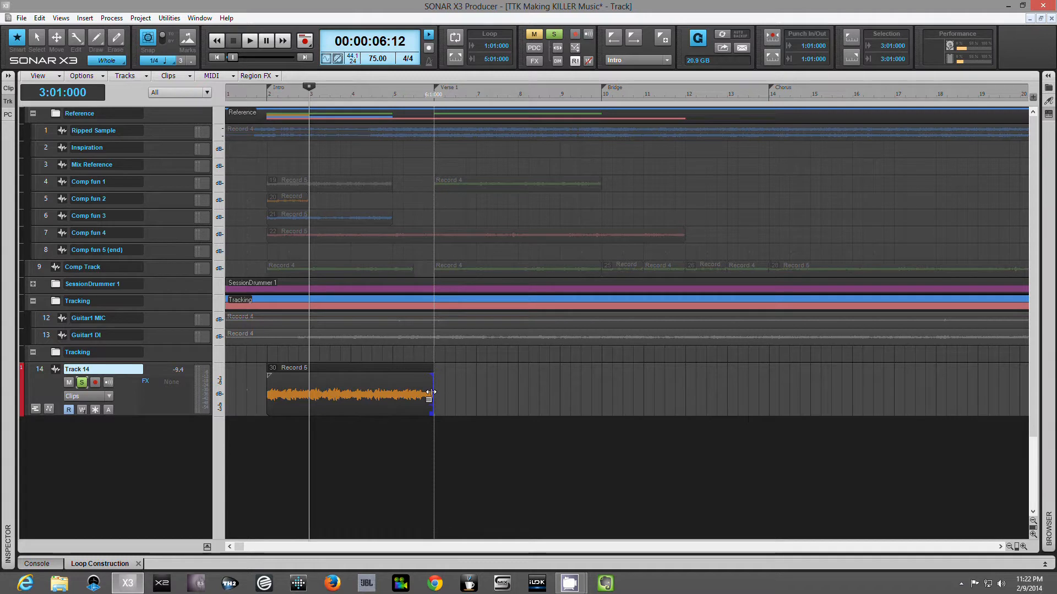
{"action": "left_click_drag", "start_coordinate": [431, 392], "coordinate": [741, 395]}
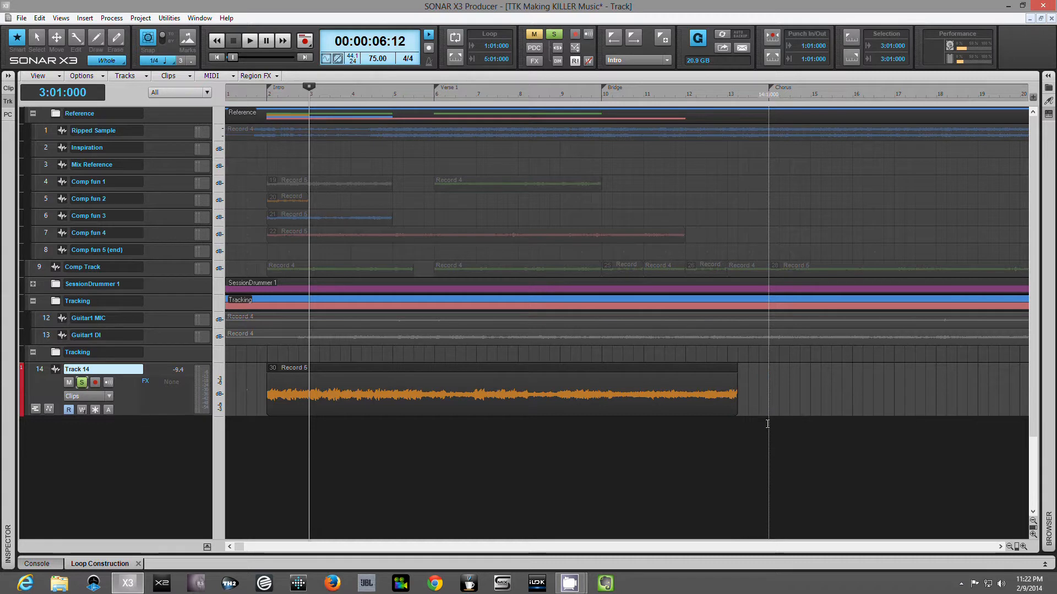
{"action": "key", "text": "space"}
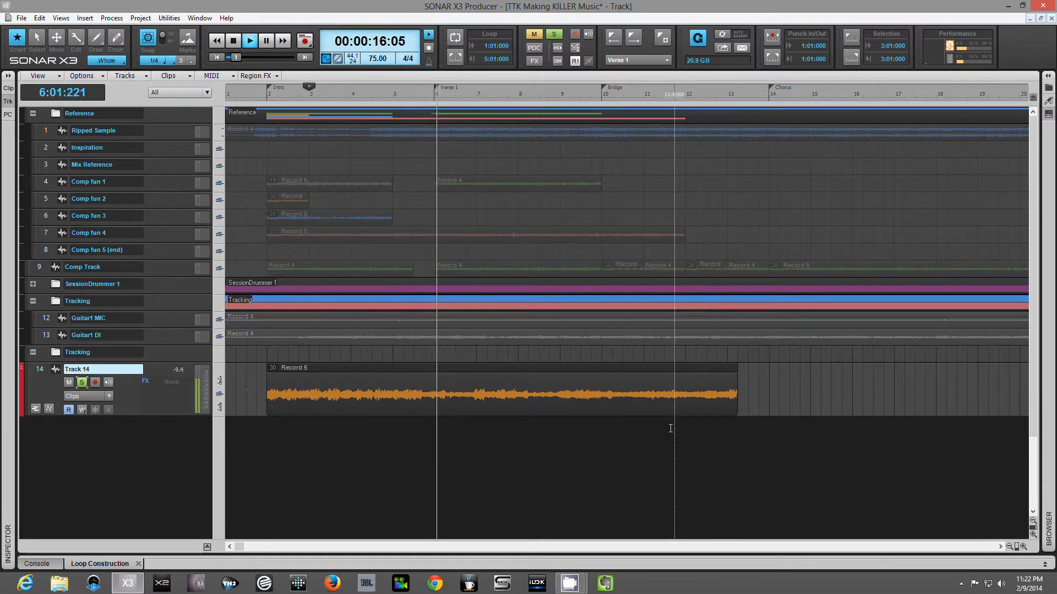
{"action": "key", "text": "space"}
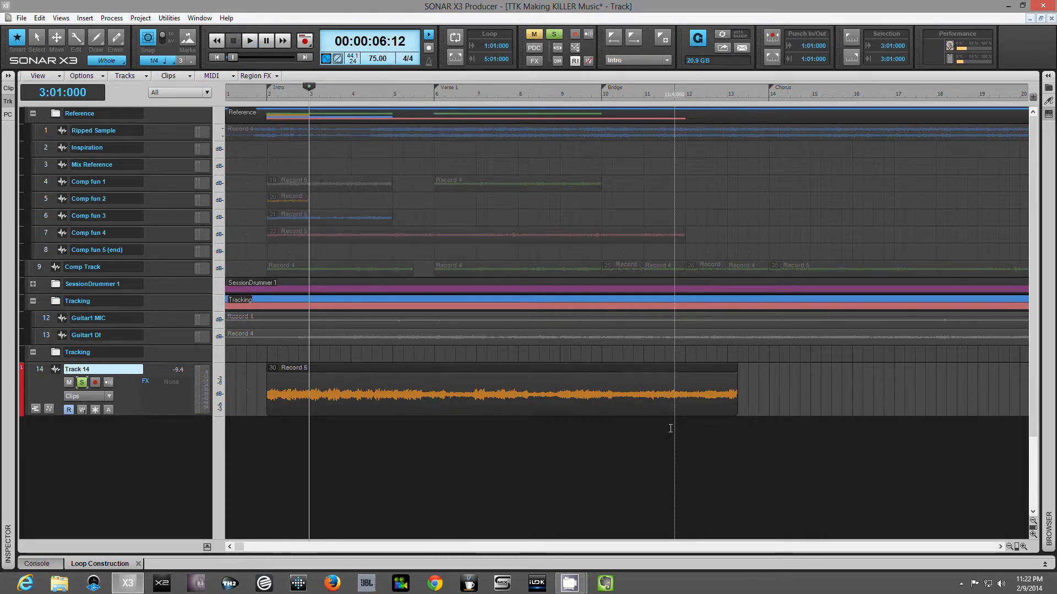
{"action": "key", "text": "ctrl+z"}
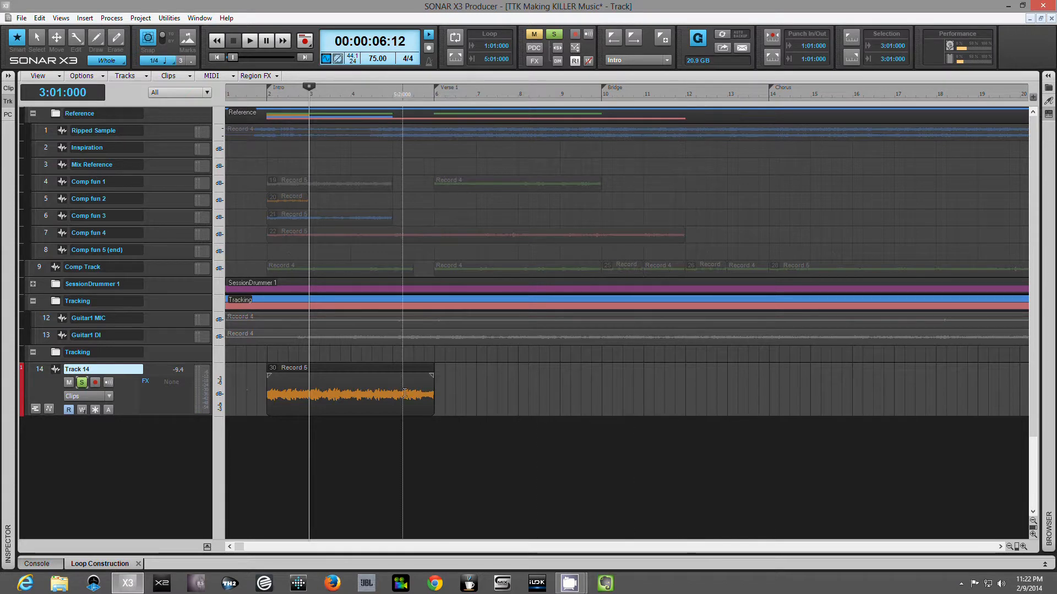
In the Track 14 clip's loop properties, enable looping and set the beats in clip to 16.
{"action": "left_click", "coordinate": [112, 566]}
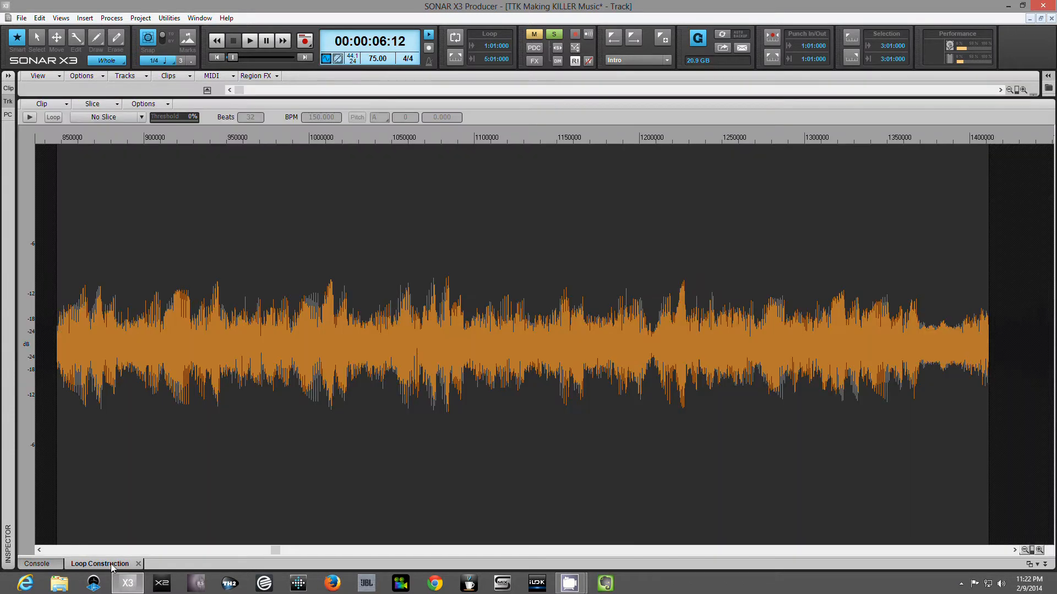
{"action": "left_click", "coordinate": [66, 105]}
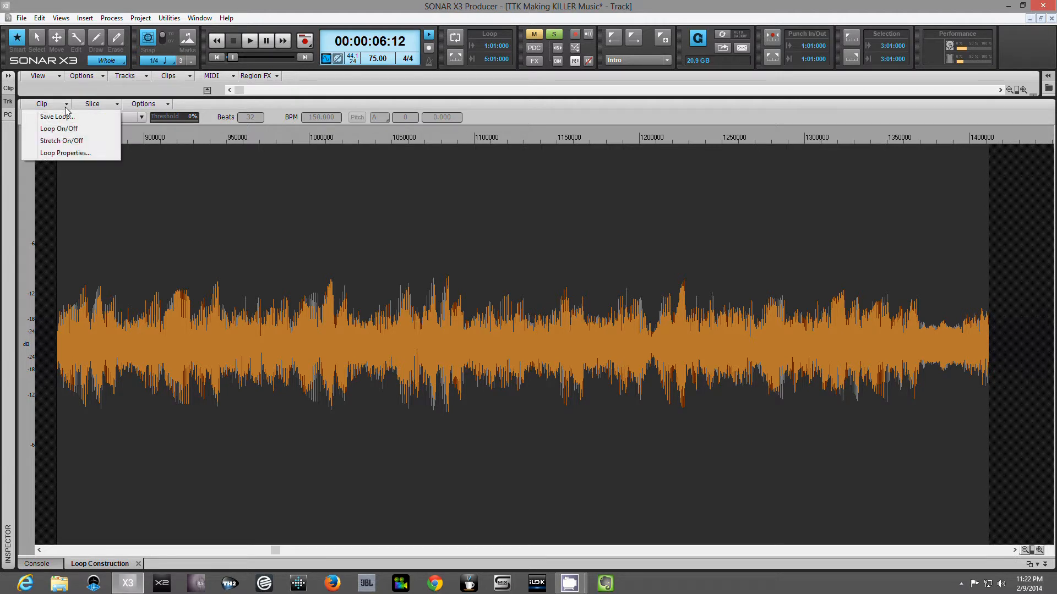
{"action": "left_click", "coordinate": [65, 153]}
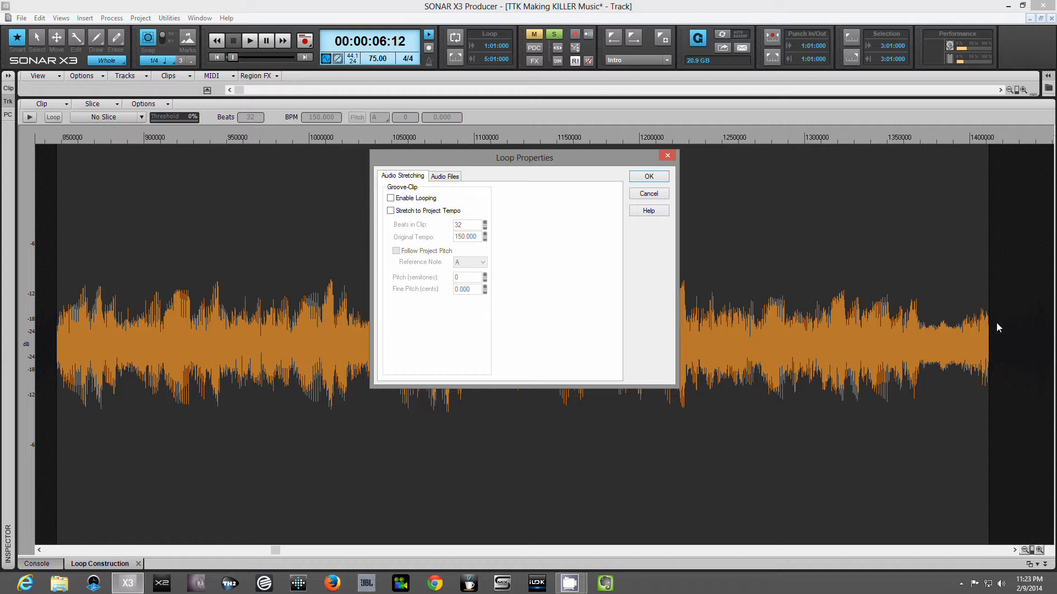
{"action": "left_click", "coordinate": [391, 199]}
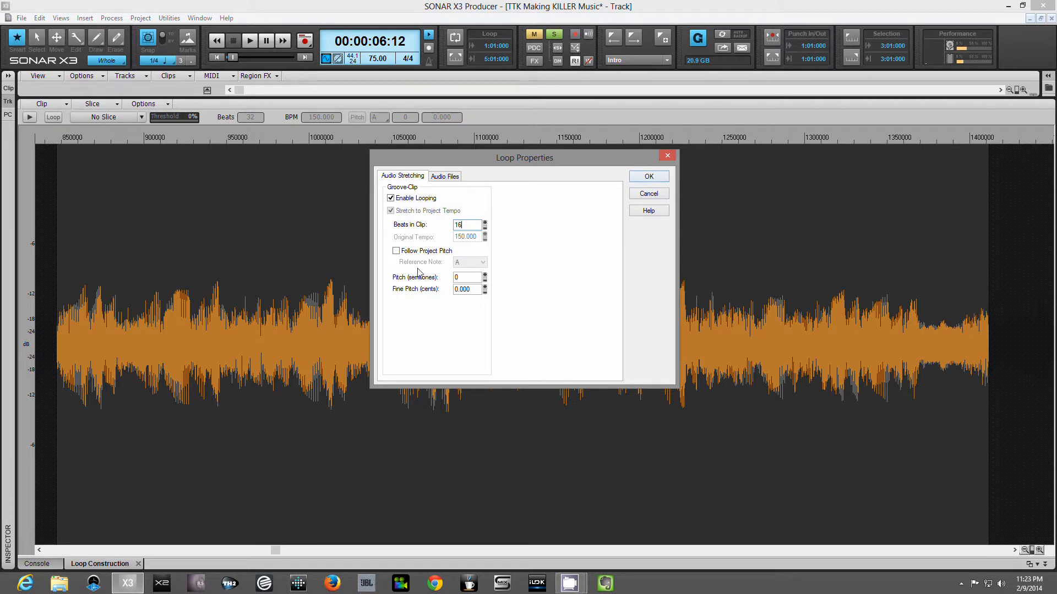
{"action": "left_click", "coordinate": [649, 177]}
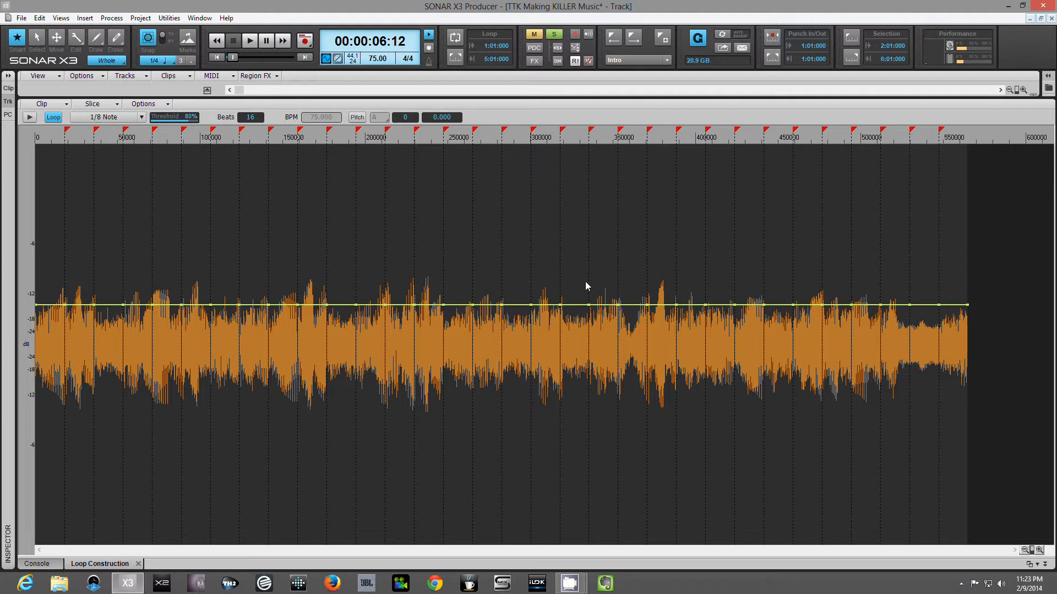
Audition the looped clip in Loop Construction and stop the preview.
{"action": "left_click", "coordinate": [29, 118]}
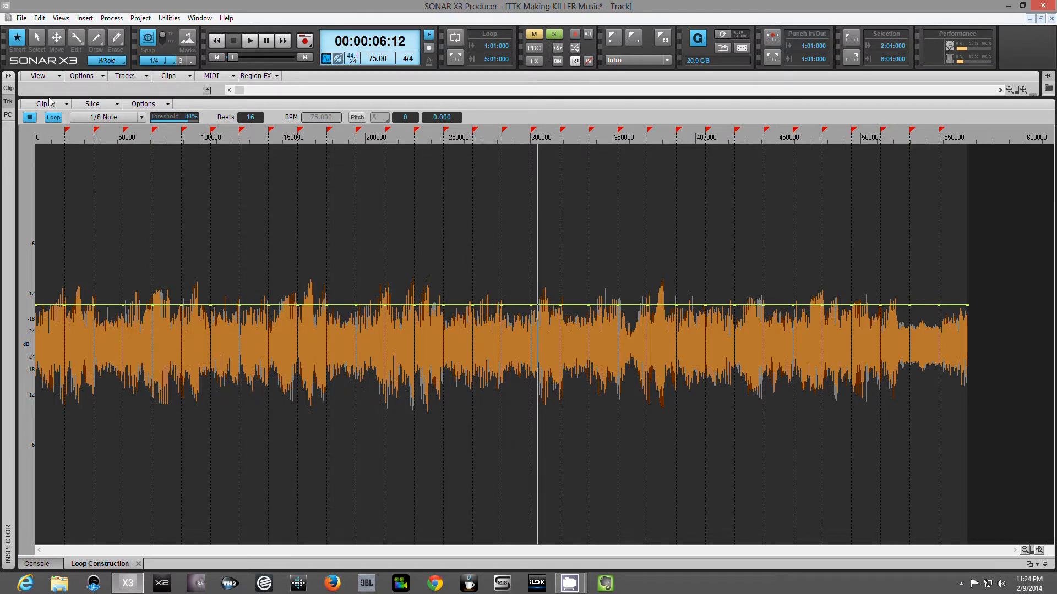
{"action": "left_click", "coordinate": [30, 118]}
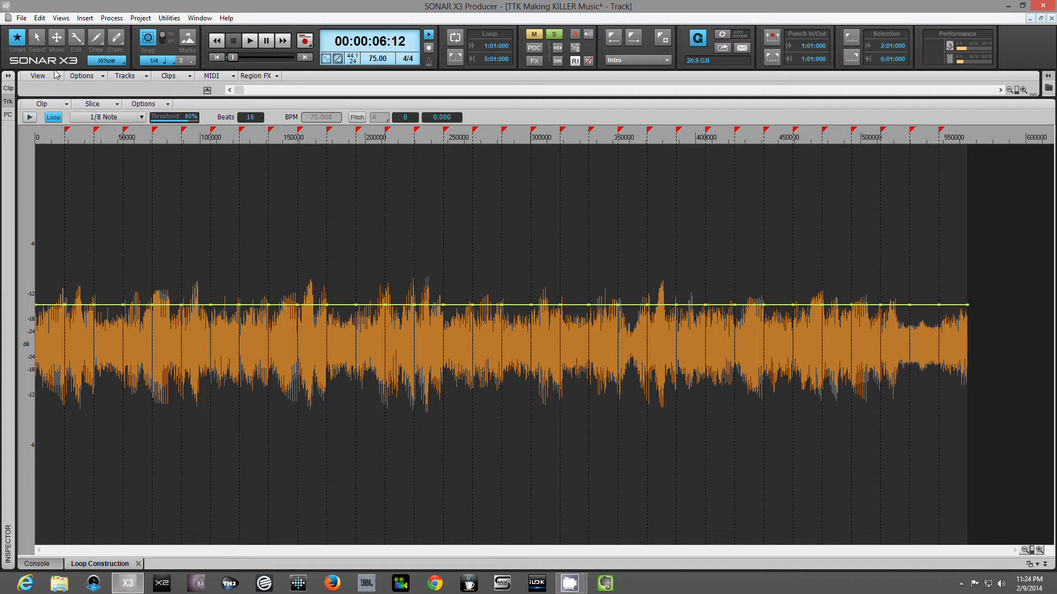
{"action": "left_click", "coordinate": [38, 76]}
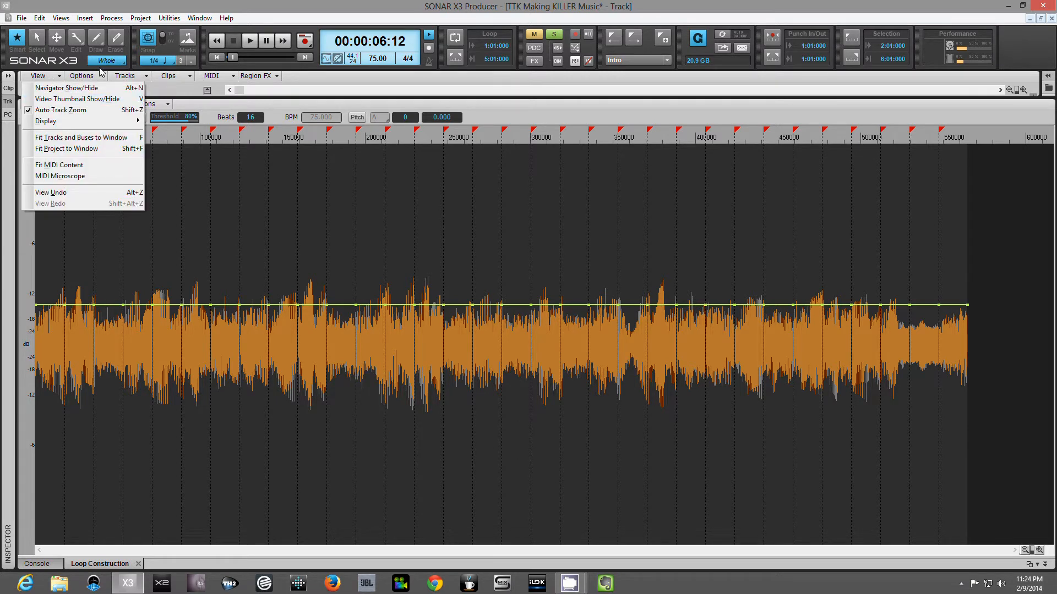
{"action": "left_click", "coordinate": [292, 83]}
Save the loop as a Wave file named demo-riff in the Audio folder of Makin Music TTK Style-TK Edit 1.
{"action": "left_click", "coordinate": [58, 105]}
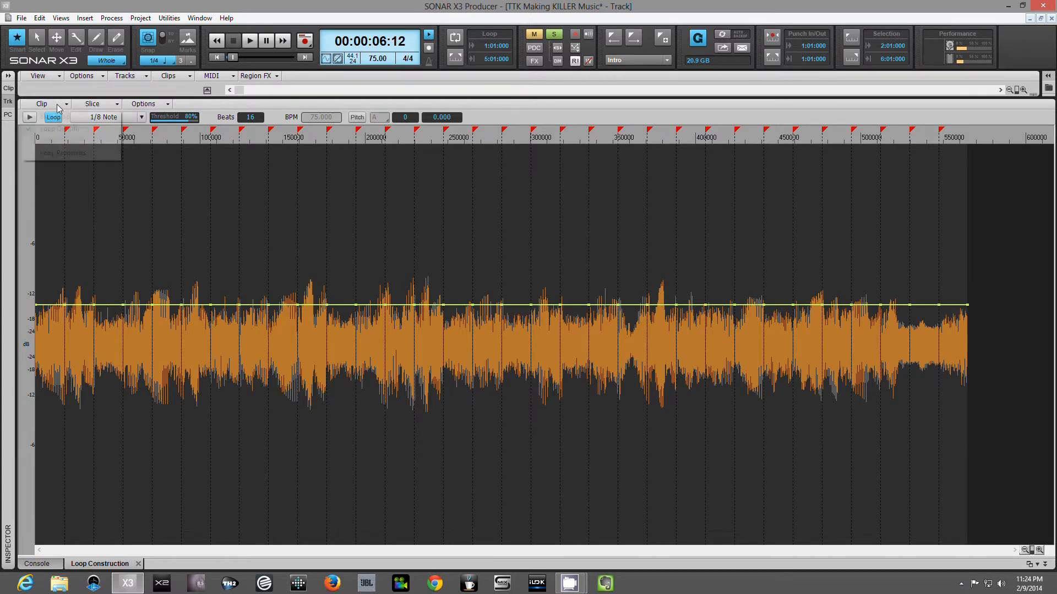
{"action": "left_click", "coordinate": [57, 119]}
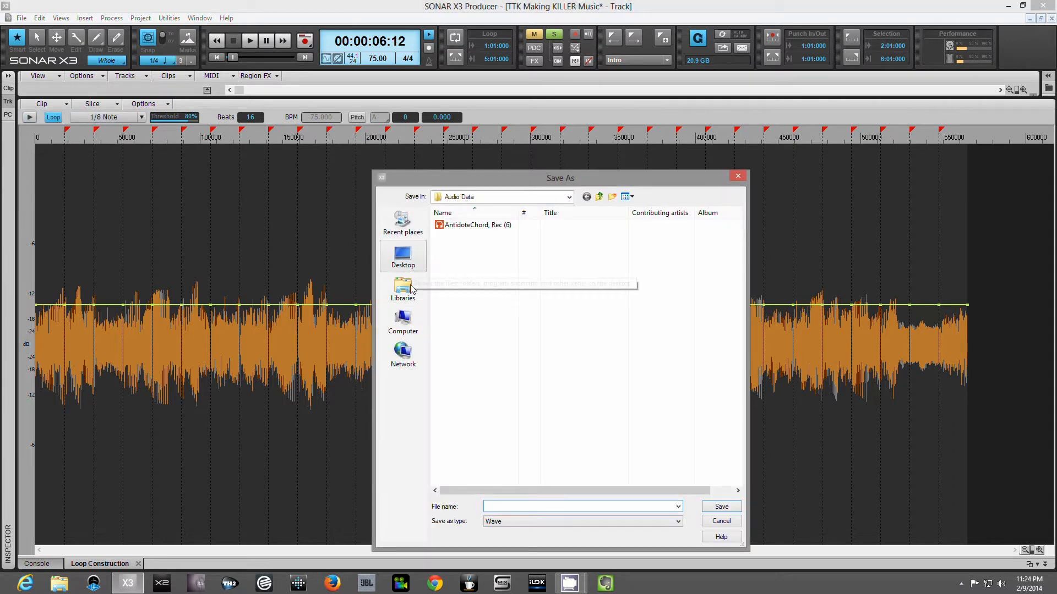
{"action": "left_click", "coordinate": [402, 222]}
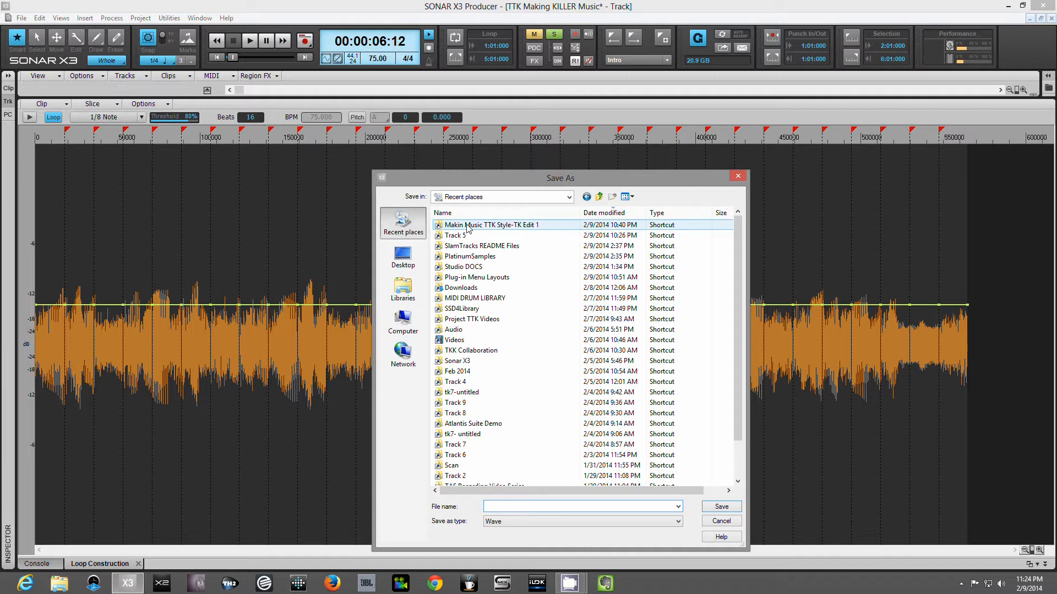
{"action": "double_click", "coordinate": [467, 226]}
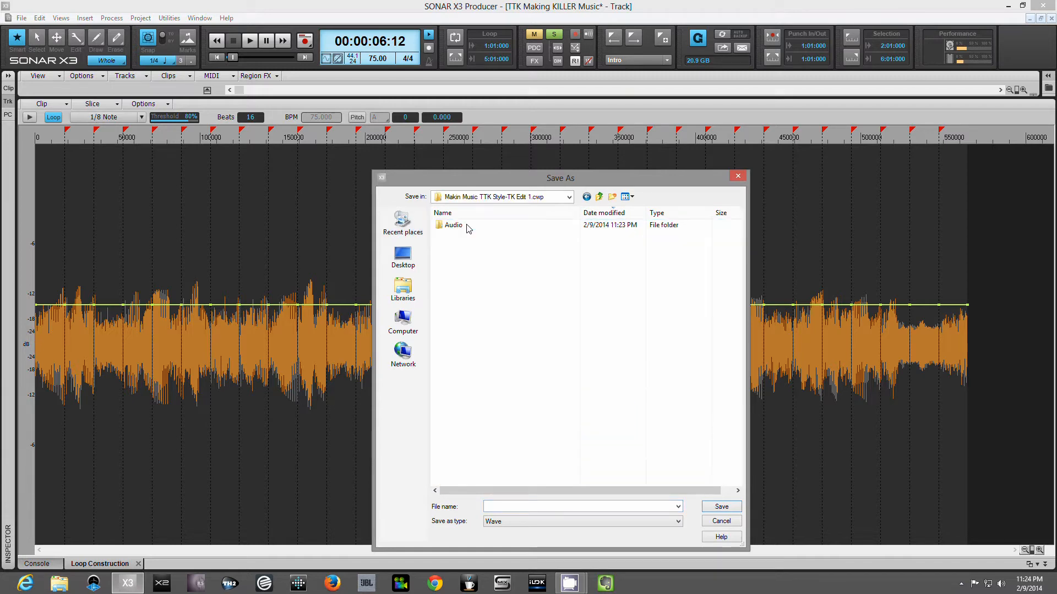
{"action": "double_click", "coordinate": [455, 226]}
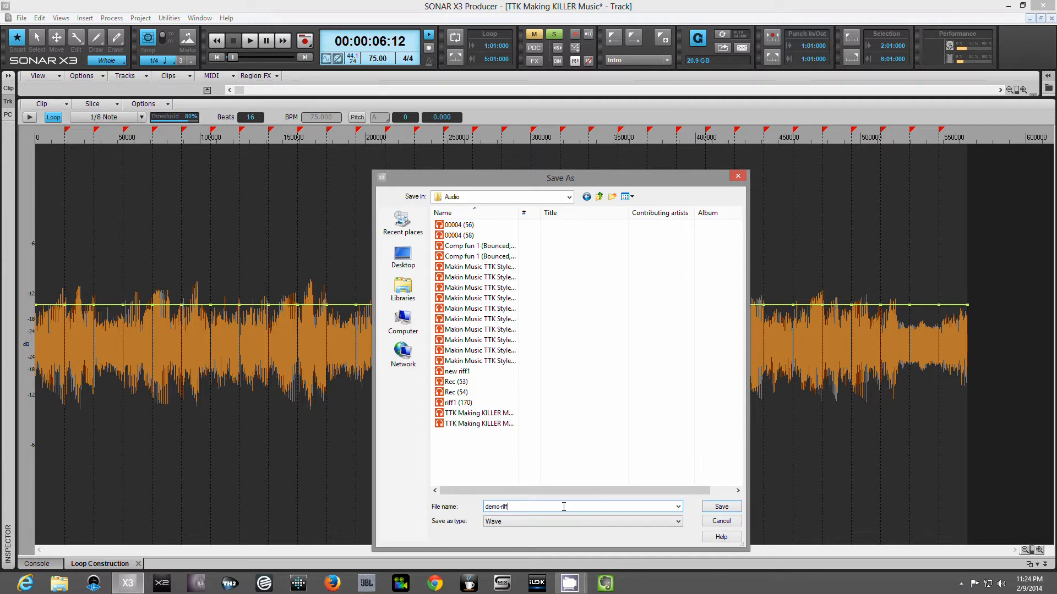
{"action": "key", "text": "Return"}
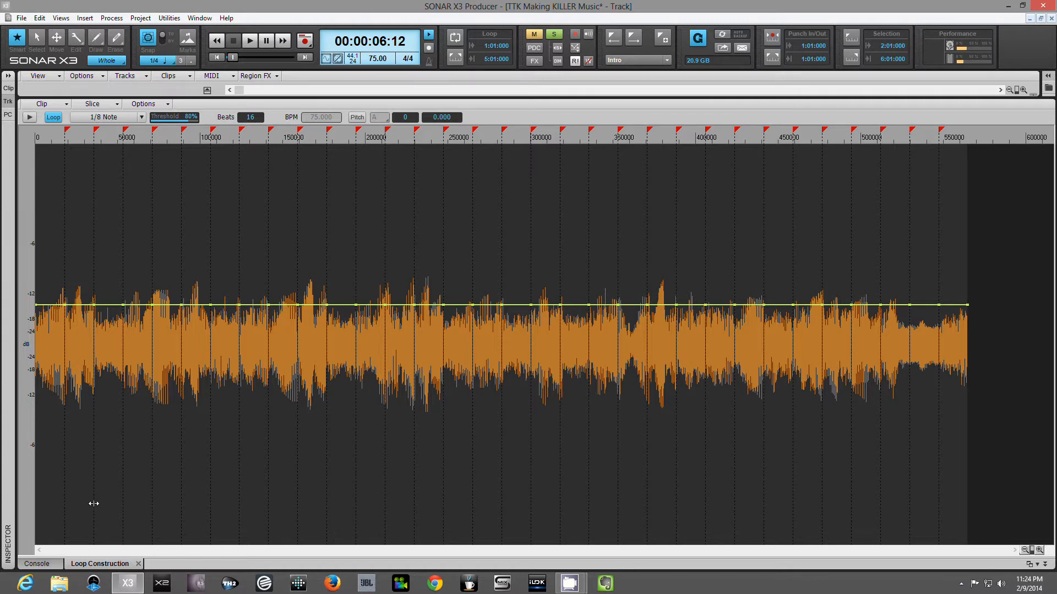
Return to the track view and extend the looped clip on Track 14 to the start of measure 14.
{"action": "key", "text": "d"}
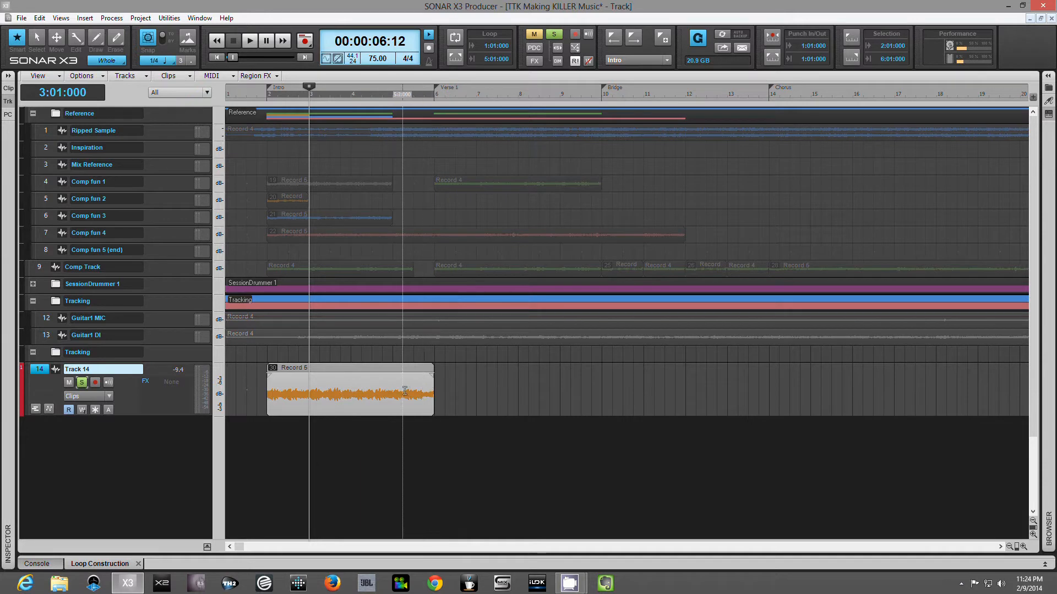
{"action": "left_click", "coordinate": [405, 391]}
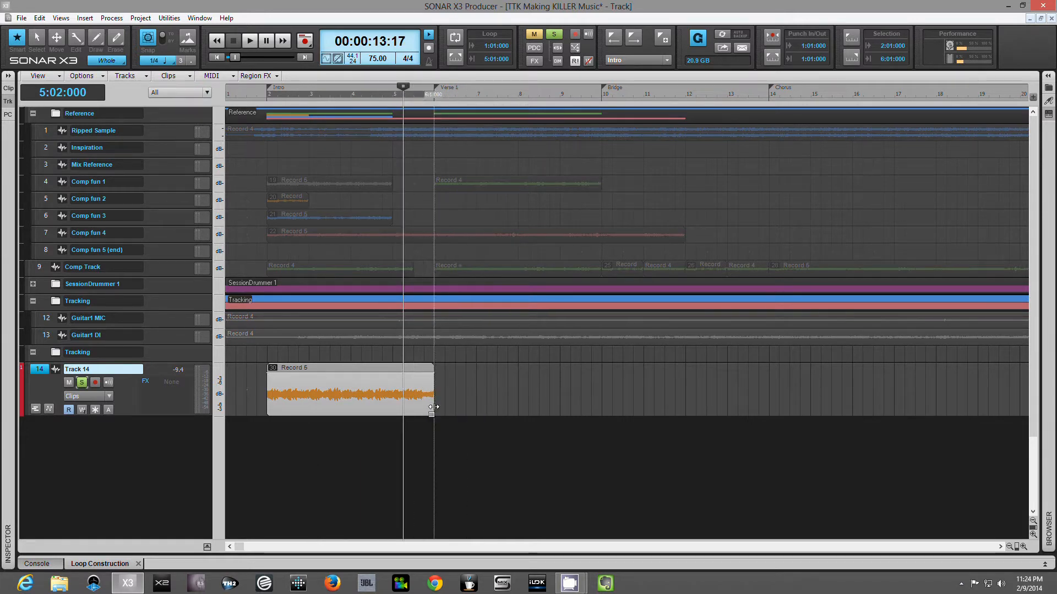
{"action": "left_click_drag", "start_coordinate": [432, 392], "coordinate": [767, 395]}
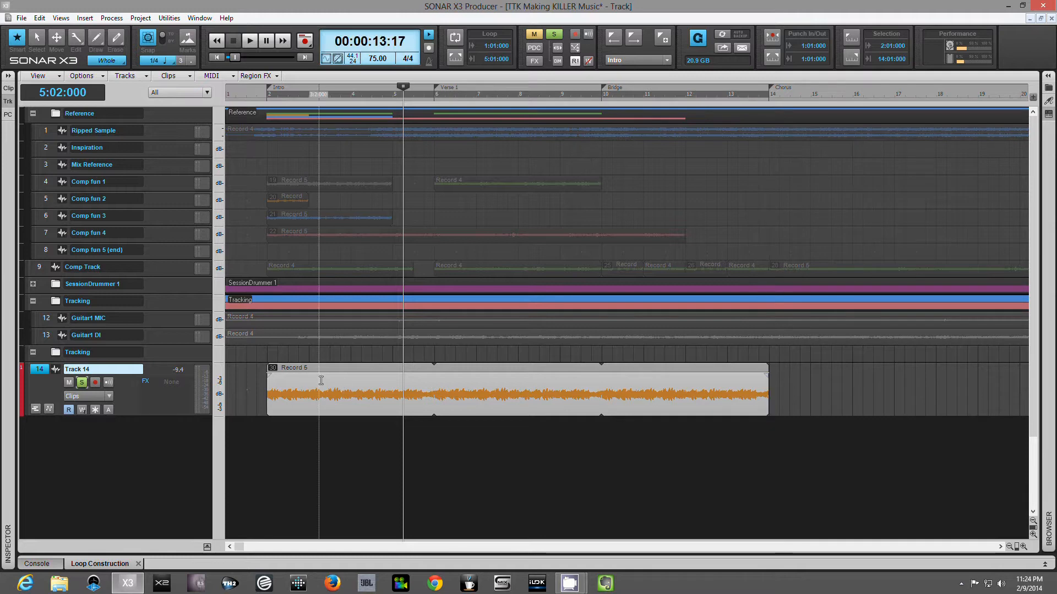
Audition the repeated loop on Track 14, playing from the start of measure 2.
{"action": "left_click", "coordinate": [33, 284]}
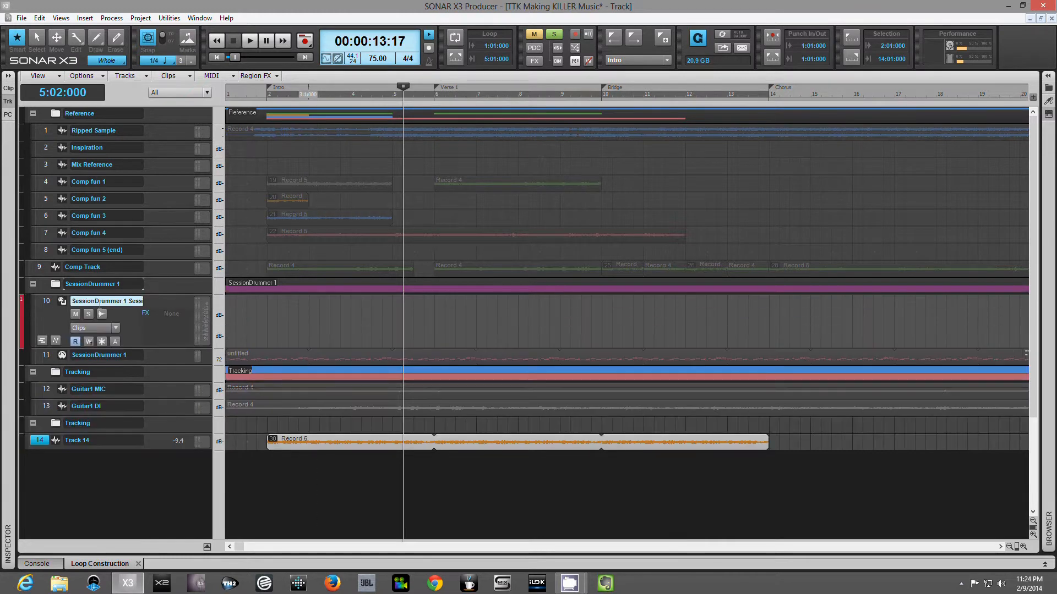
{"action": "left_click", "coordinate": [33, 284]}
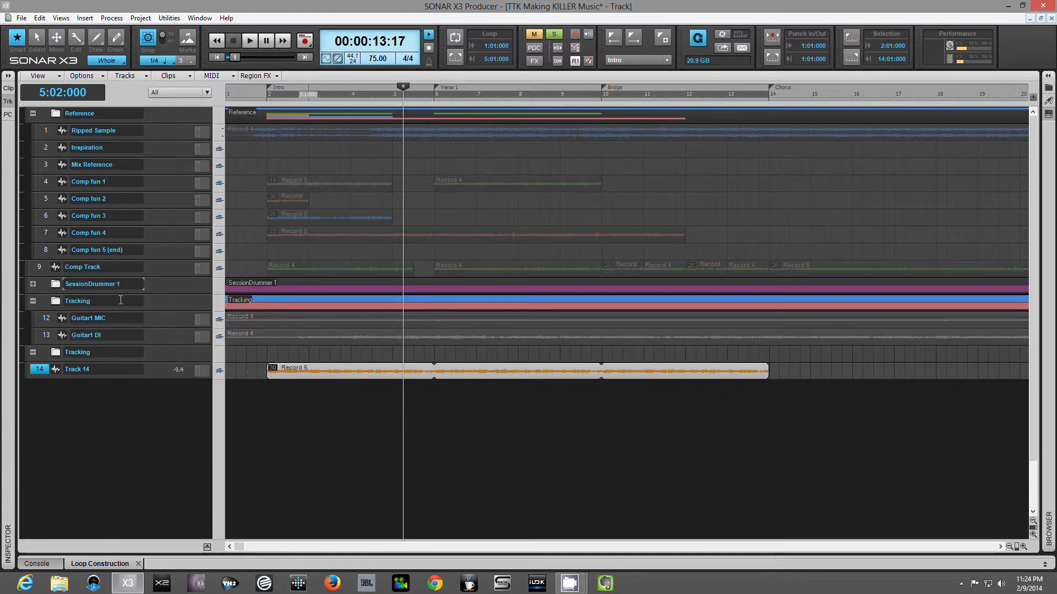
{"action": "left_click", "coordinate": [266, 372]}
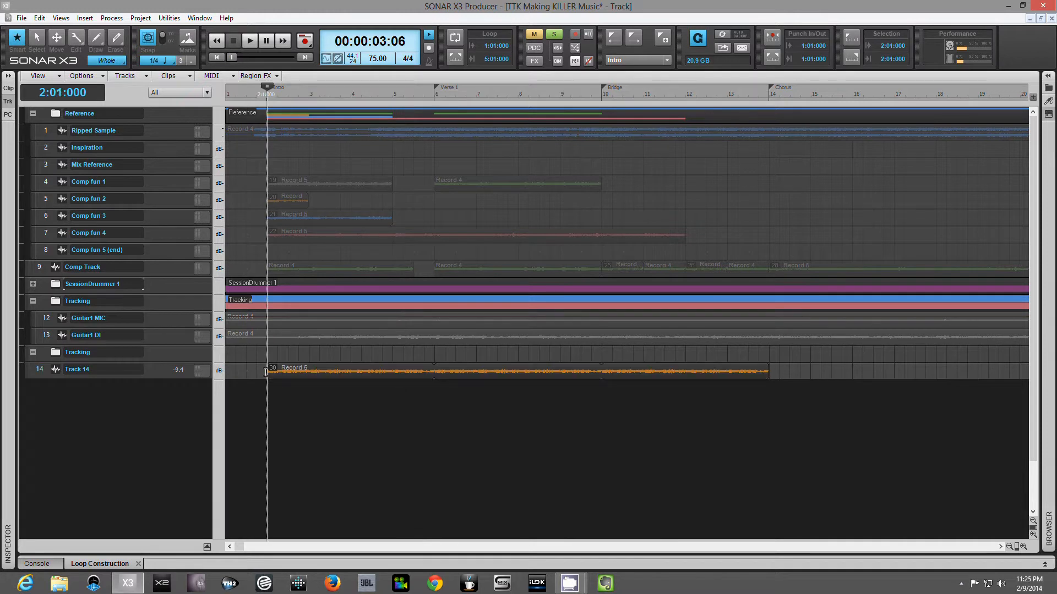
{"action": "key", "text": "space"}
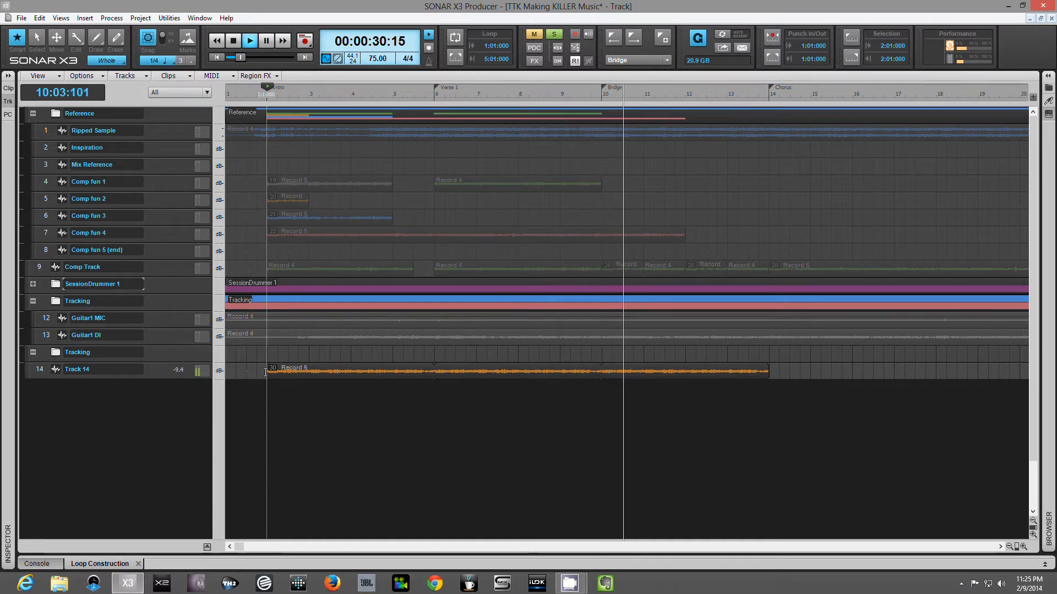
{"action": "key", "text": "space"}
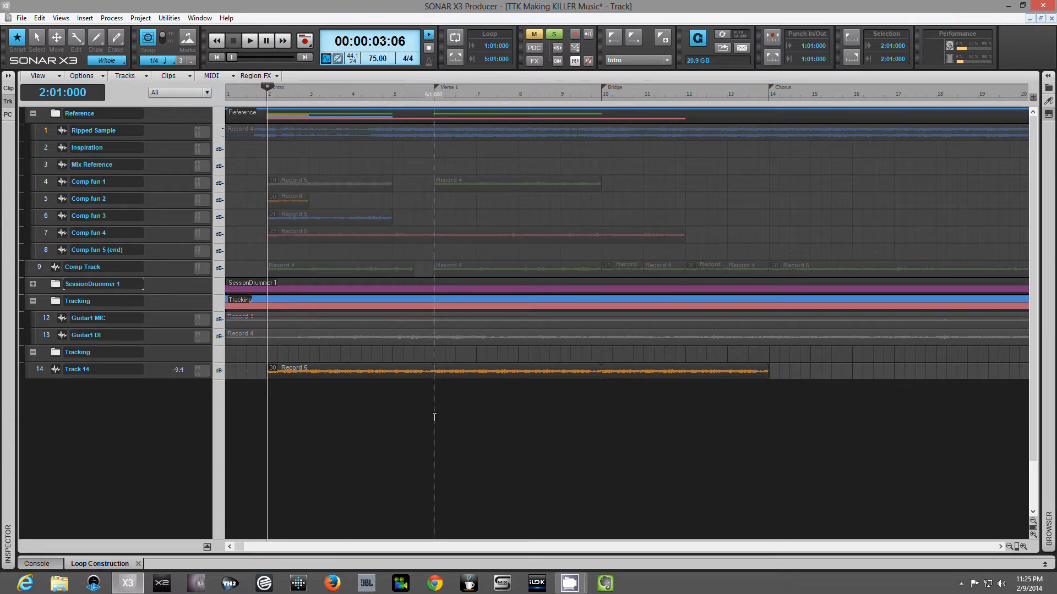
Turn off solo on Track 14.
{"action": "left_click", "coordinate": [583, 545]}
{"action": "left_click", "coordinate": [582, 545]}
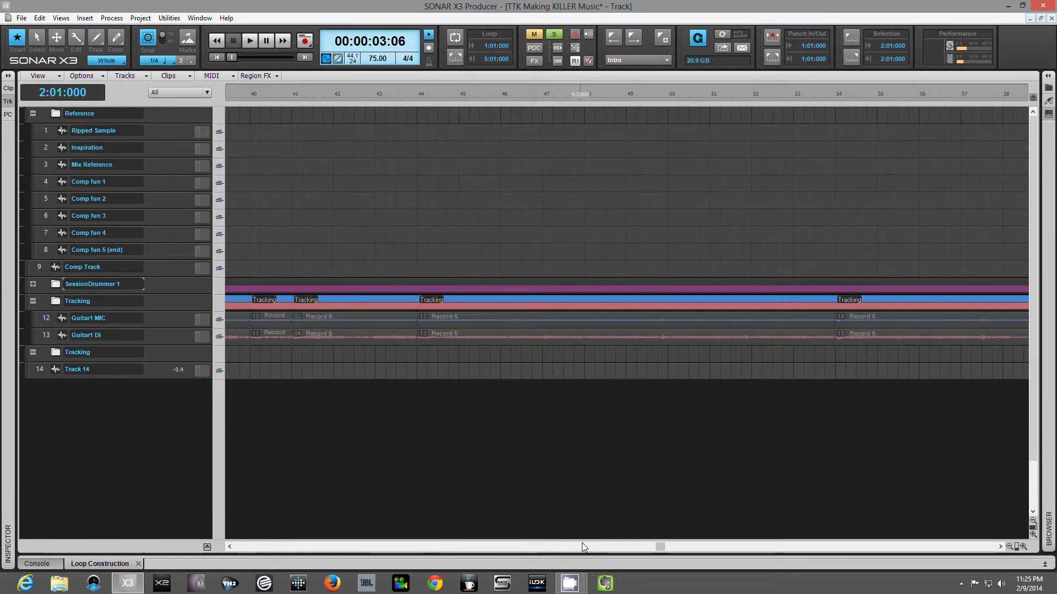
{"action": "left_click", "coordinate": [159, 373]}
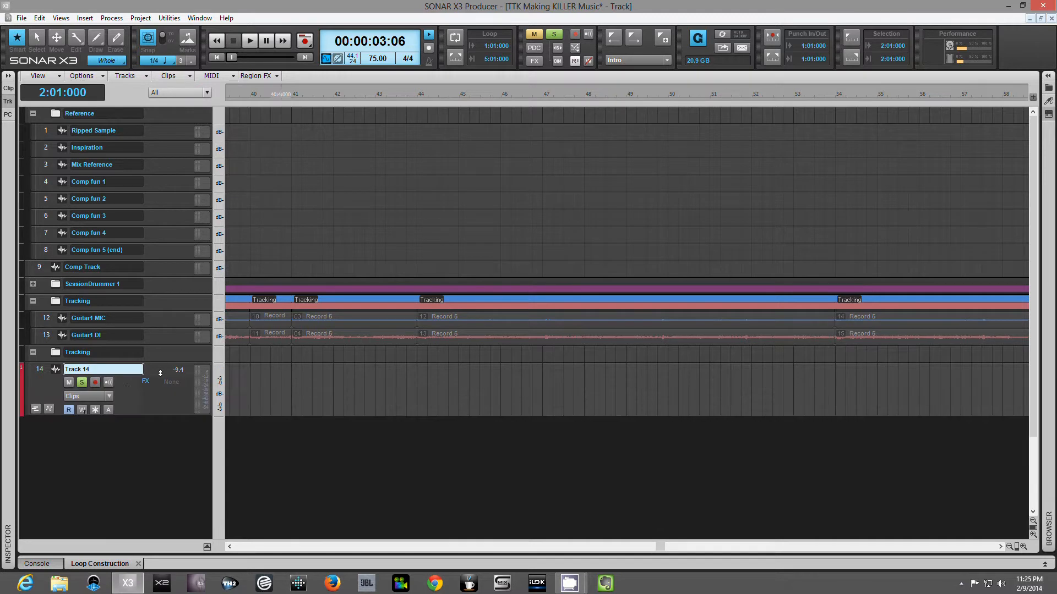
{"action": "left_click", "coordinate": [85, 385]}
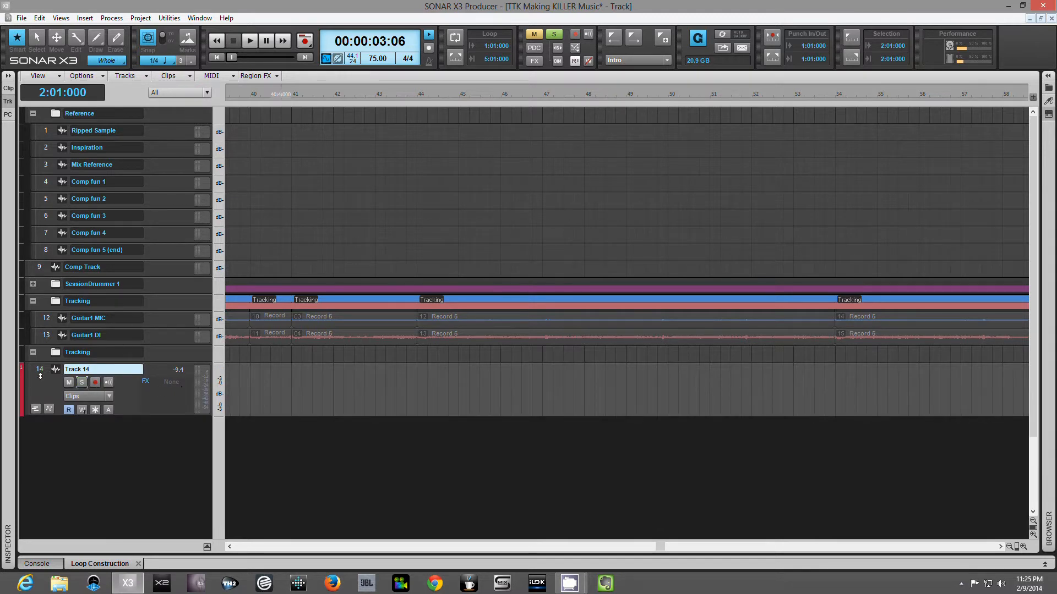
Expand the Guitar1 DI track and select its clip spanning measures 44 to 54.
{"action": "left_click", "coordinate": [161, 341]}
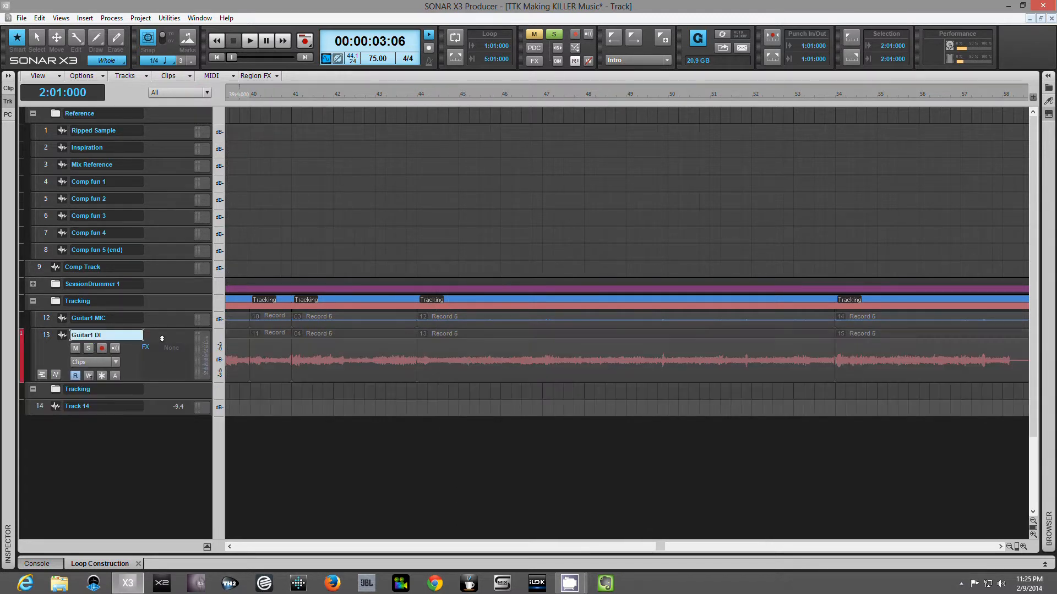
{"action": "left_click", "coordinate": [952, 546]}
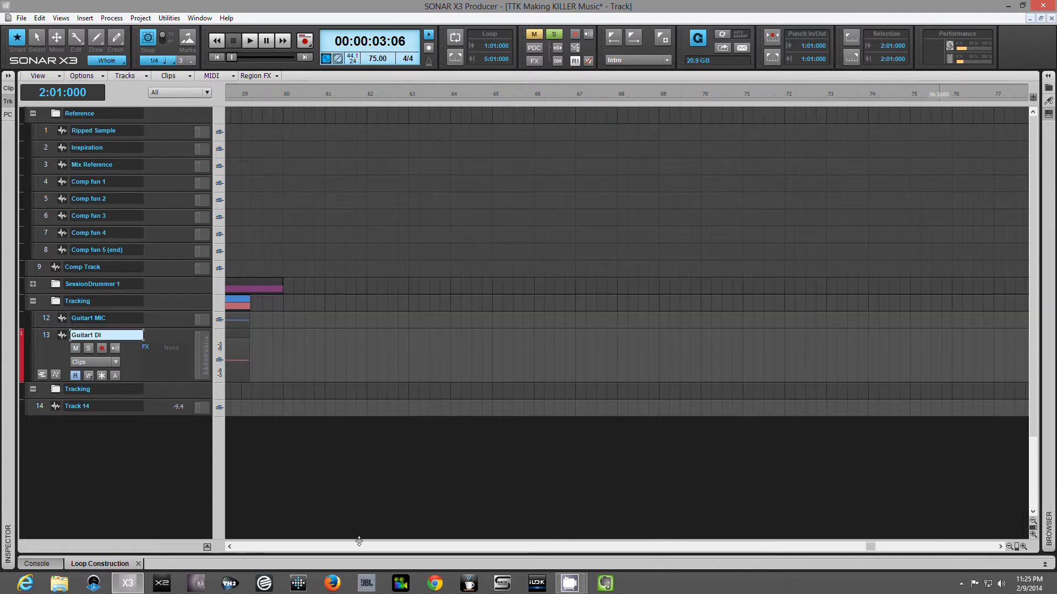
{"action": "left_click", "coordinate": [282, 547]}
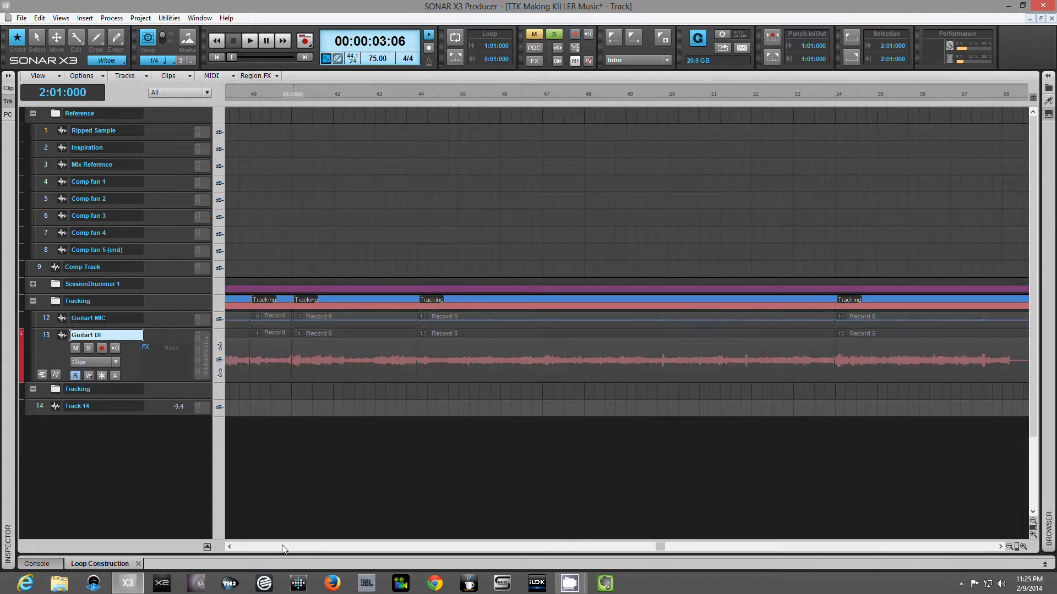
{"action": "left_click", "coordinate": [510, 360]}
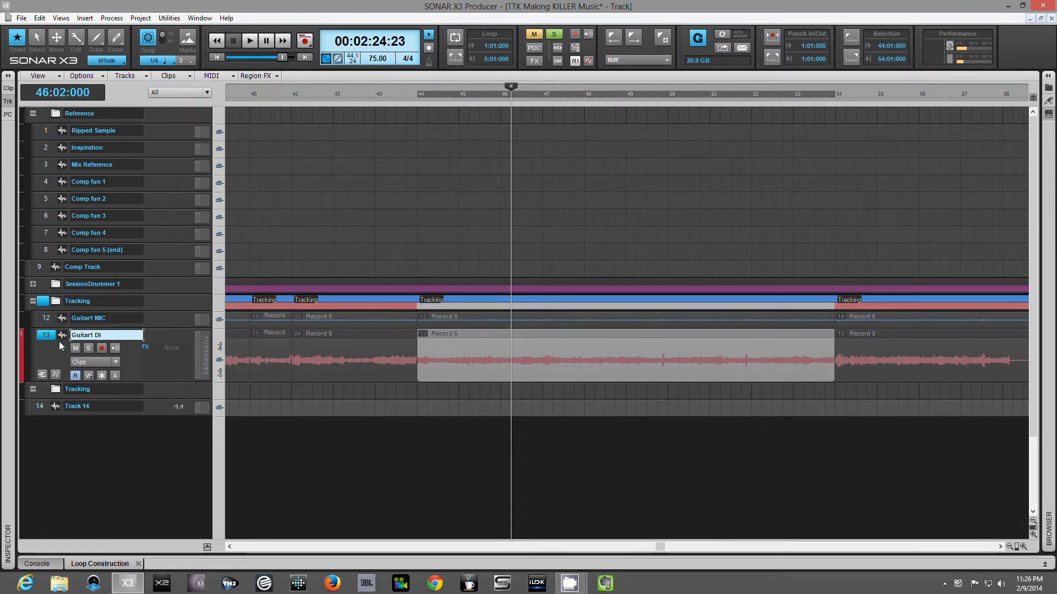
Archive Track 14 and collapse the upper Tracking folder that holds the Guitar1 tracks.
{"action": "left_click", "coordinate": [137, 409]}
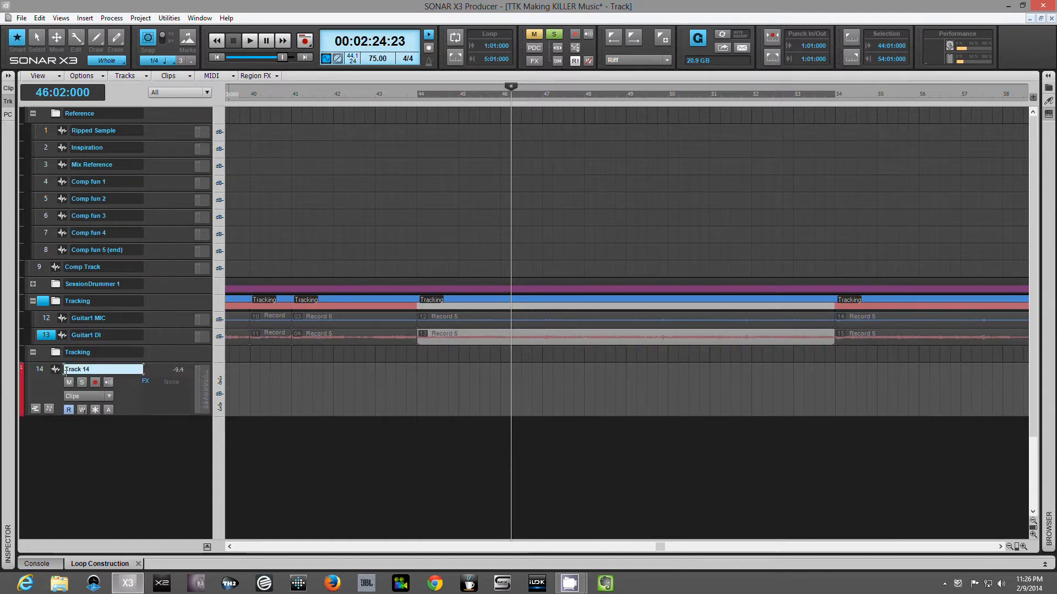
{"action": "left_click", "coordinate": [109, 409]}
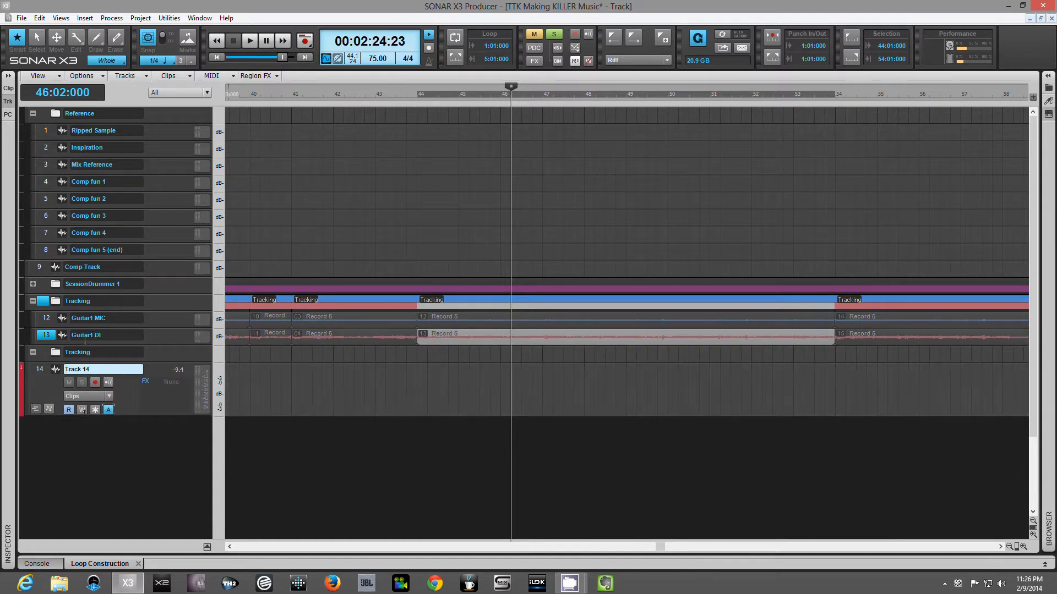
{"action": "left_click", "coordinate": [33, 301]}
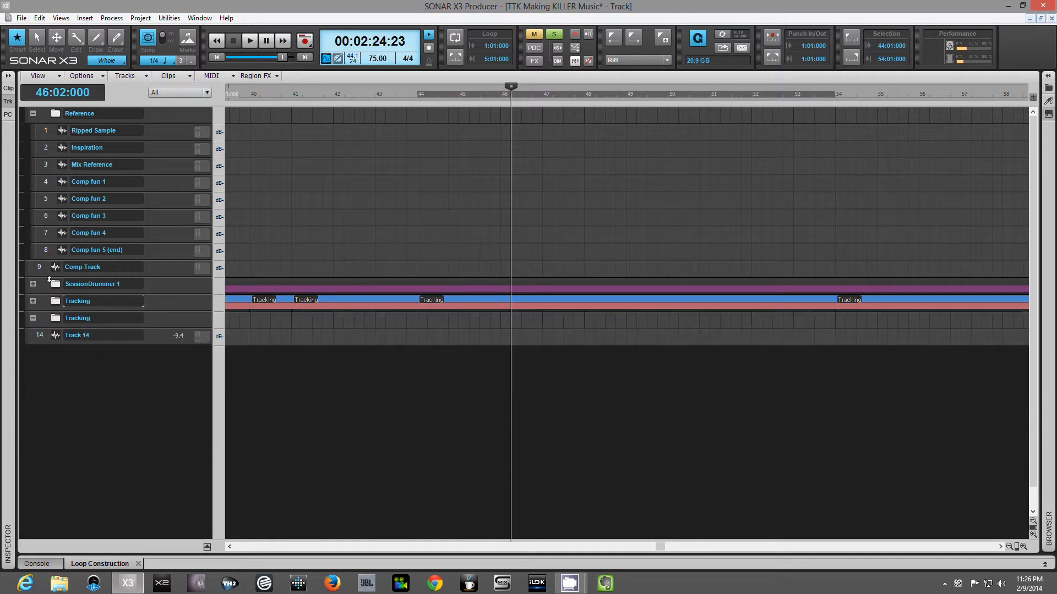
Expand the Comp fun 1 track, unarchive and unmute it, and solo it.
{"action": "left_click", "coordinate": [157, 188]}
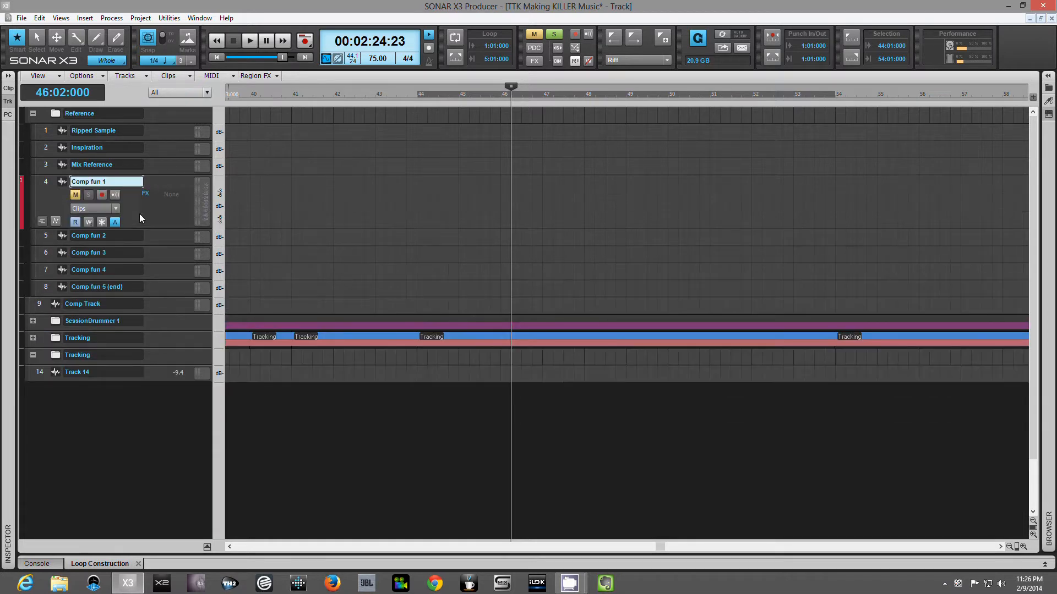
{"action": "left_click", "coordinate": [266, 547]}
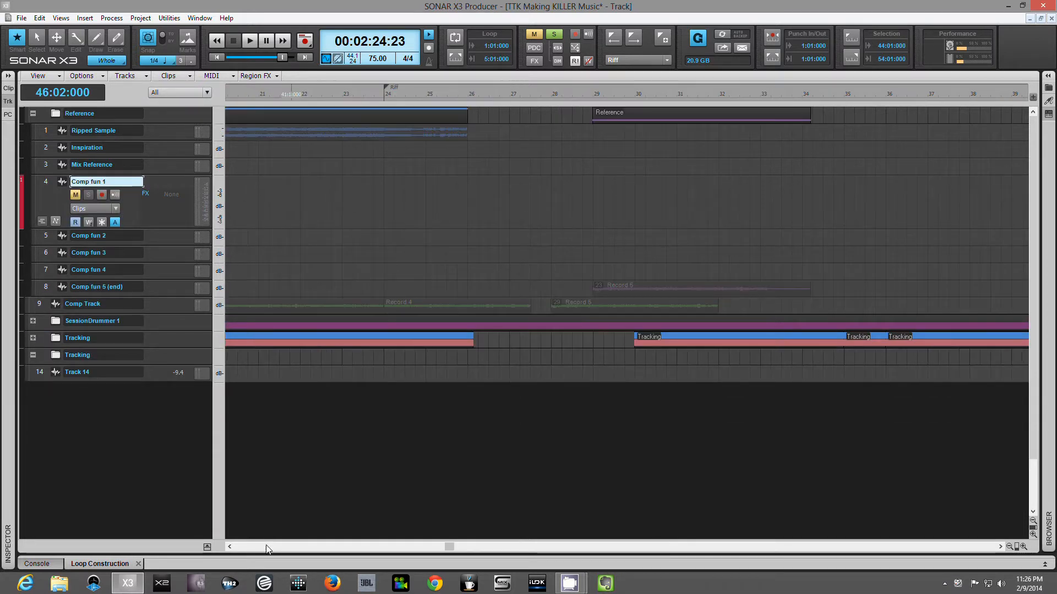
{"action": "left_click", "coordinate": [266, 547]}
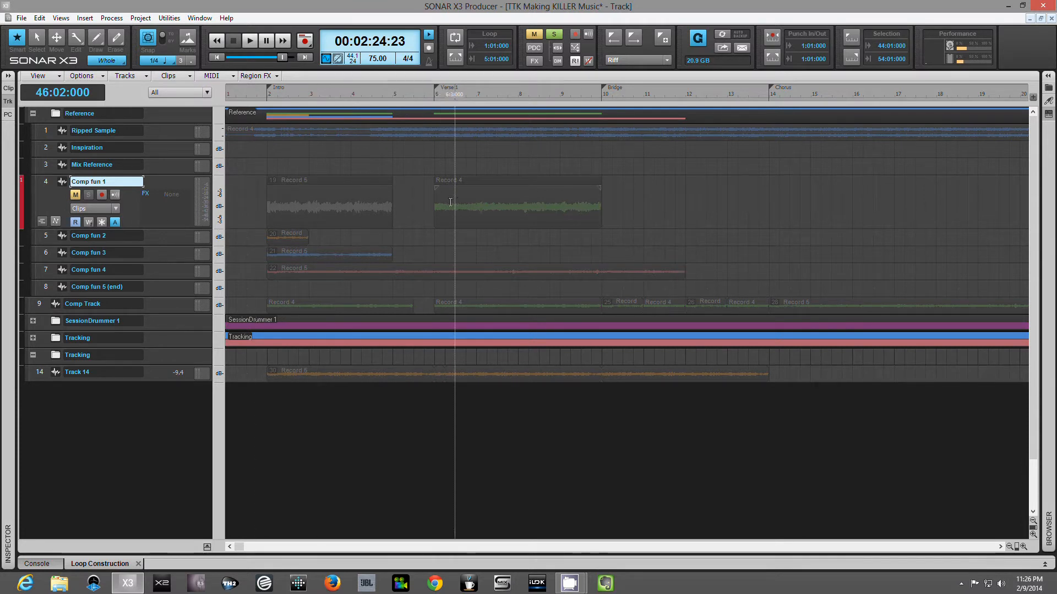
{"action": "left_click", "coordinate": [88, 194]}
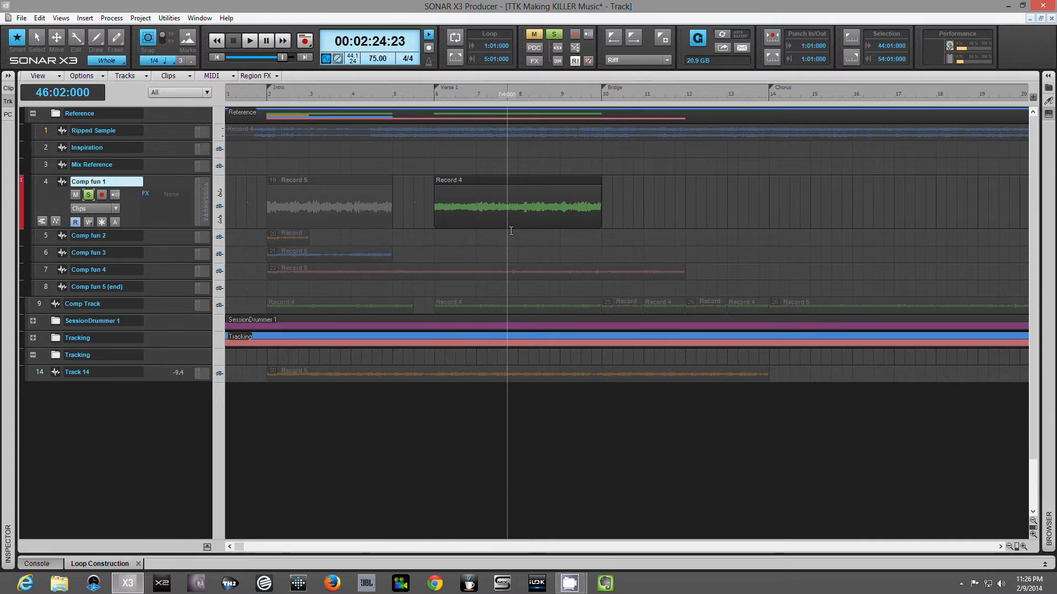
Play the soloed Record 4 clip on Comp fun 1 from the start of measure 6.
{"action": "key", "text": "space"}
{"action": "key", "text": "space"}
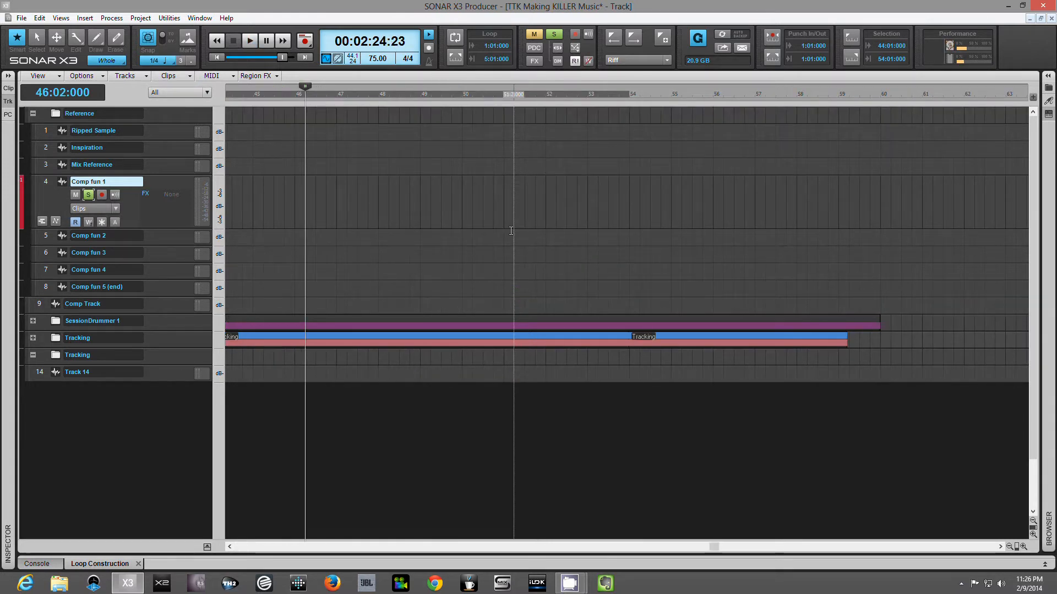
{"action": "key", "text": "ctrl+shift+Page_Up"}
{"action": "key", "text": "ctrl+shift+Page_Up"}
{"action": "key", "text": "ctrl+shift+Page_Up"}
{"action": "key", "text": "ctrl+shift+Page_Up"}
{"action": "key", "text": "ctrl+shift+Page_Up"}
{"action": "key", "text": "ctrl+shift+Page_Up"}
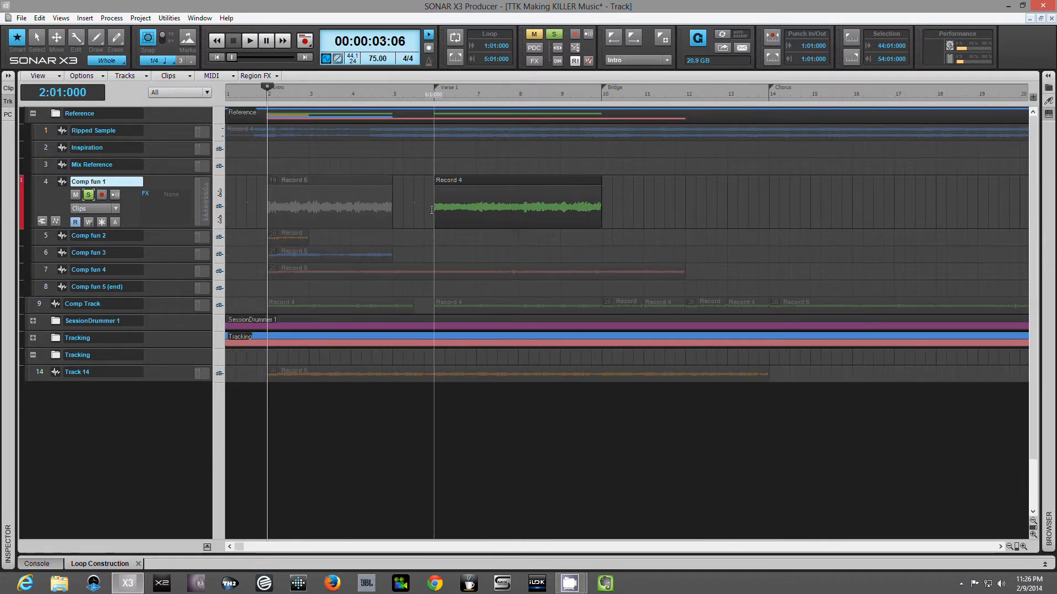
{"action": "left_click", "coordinate": [432, 209]}
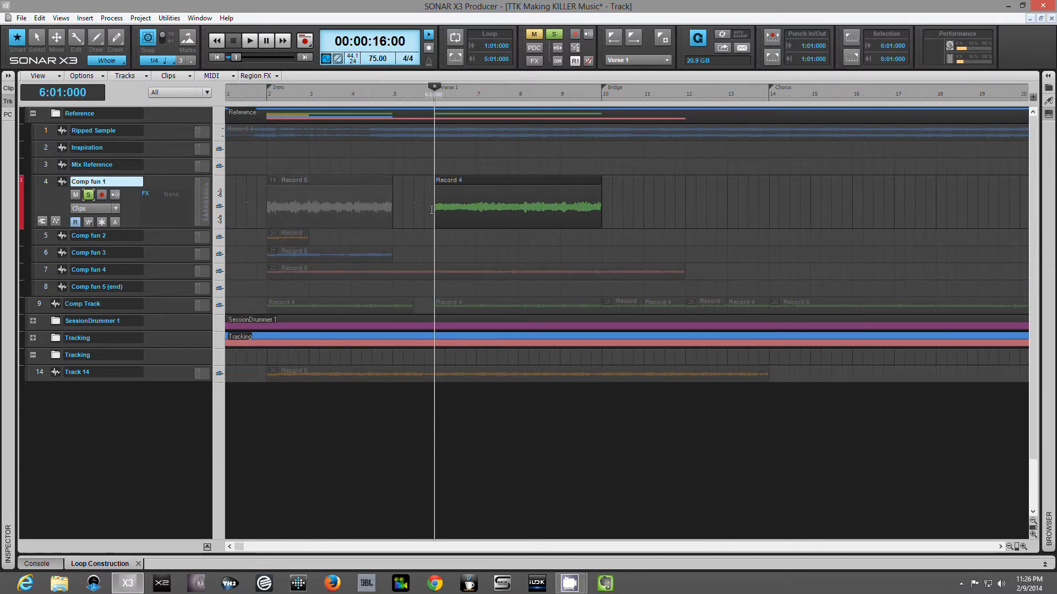
{"action": "key", "text": "space"}
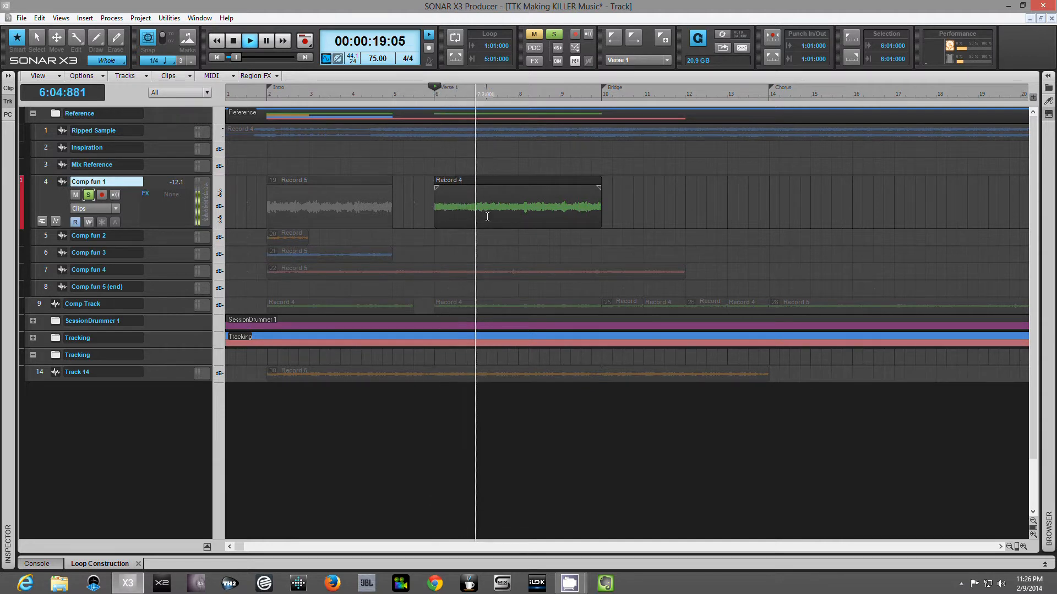
Extend the playing Record 4 loop on Comp fun 1 to the middle of measure 13 and stop playback.
{"action": "left_click_drag", "start_coordinate": [600, 208], "coordinate": [775, 211]}
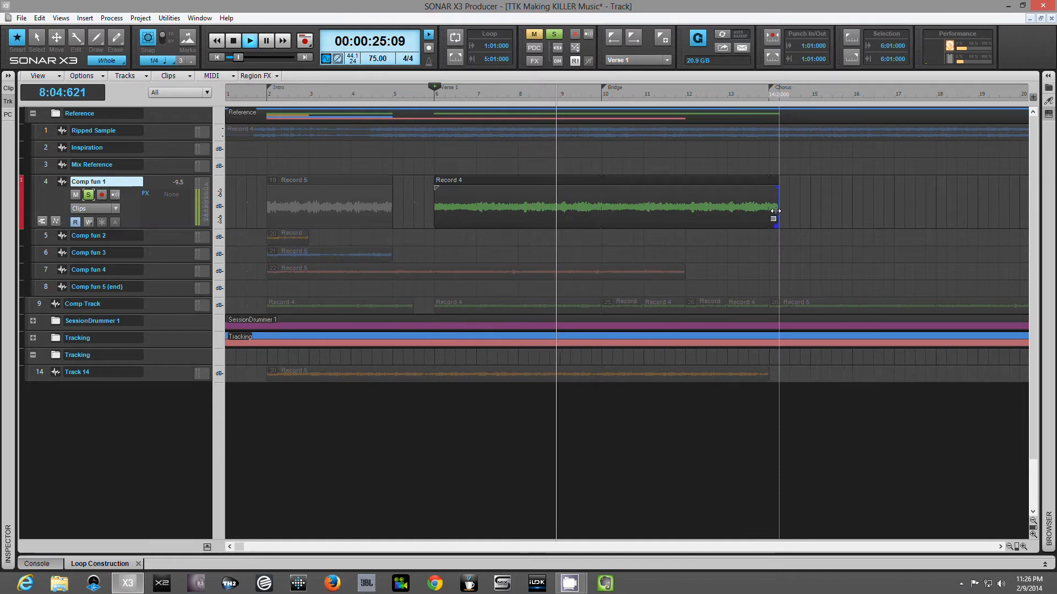
{"action": "left_click_drag", "start_coordinate": [775, 211], "coordinate": [683, 212]}
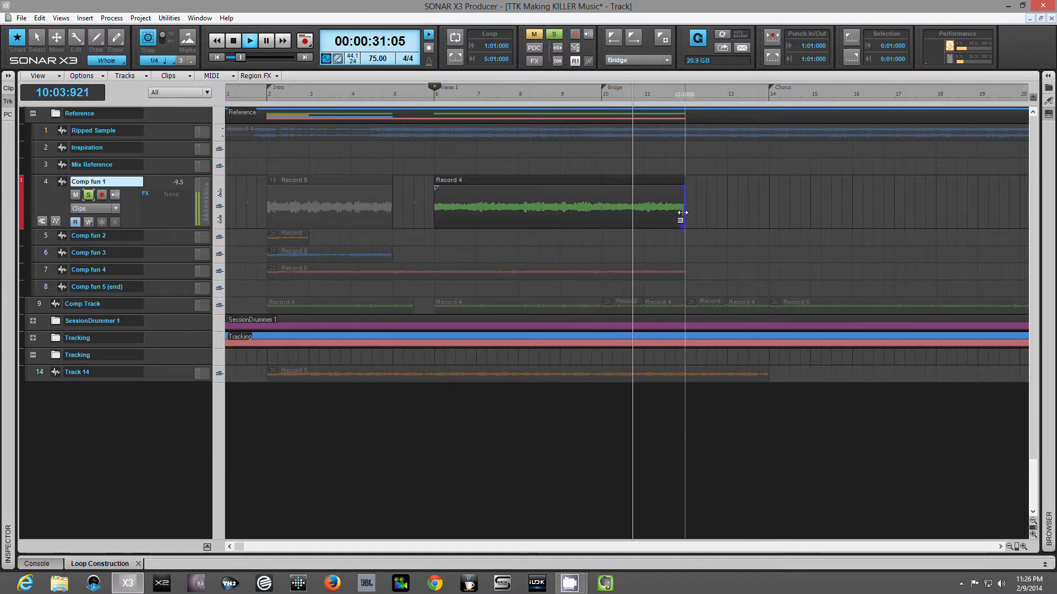
{"action": "left_click_drag", "start_coordinate": [683, 212], "coordinate": [747, 219]}
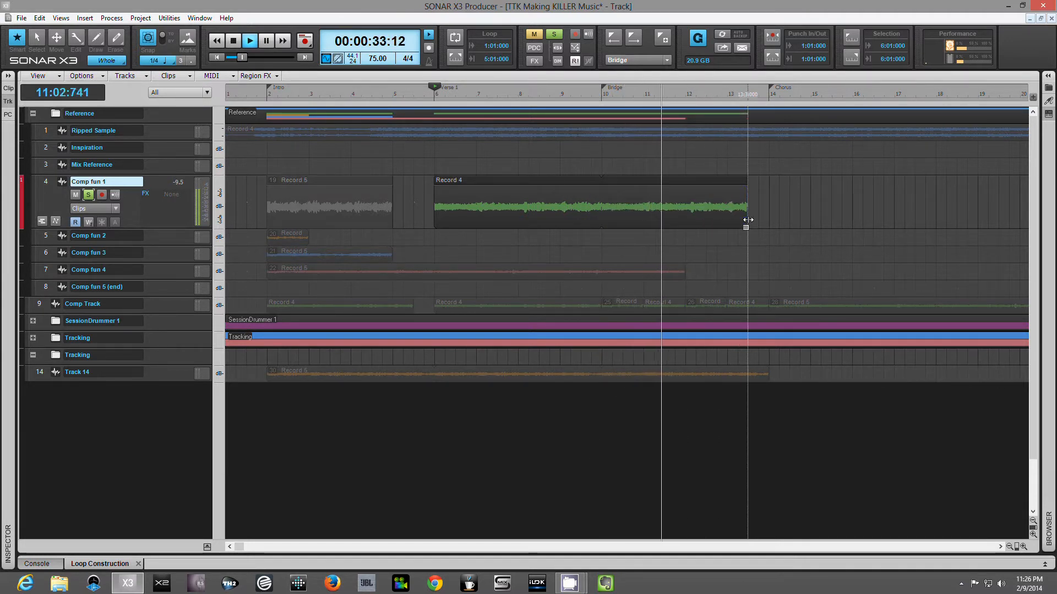
{"action": "key", "text": "space"}
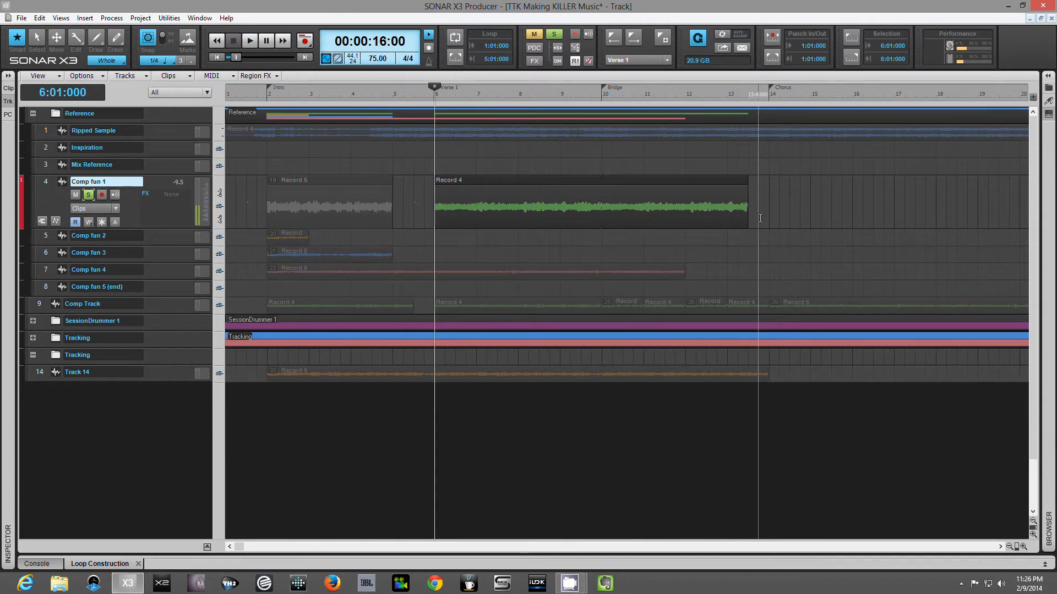
Mute Comp fun 1 with its solo off, and audition Comp fun 2 soloed from the start of measure 2.
{"action": "left_click", "coordinate": [87, 195]}
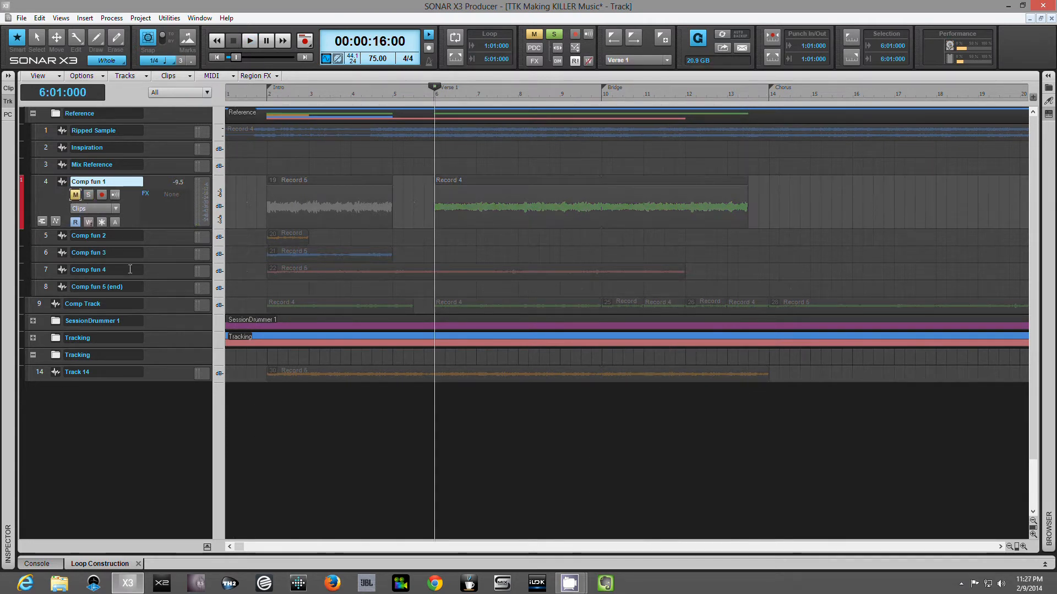
{"action": "left_click", "coordinate": [163, 238]}
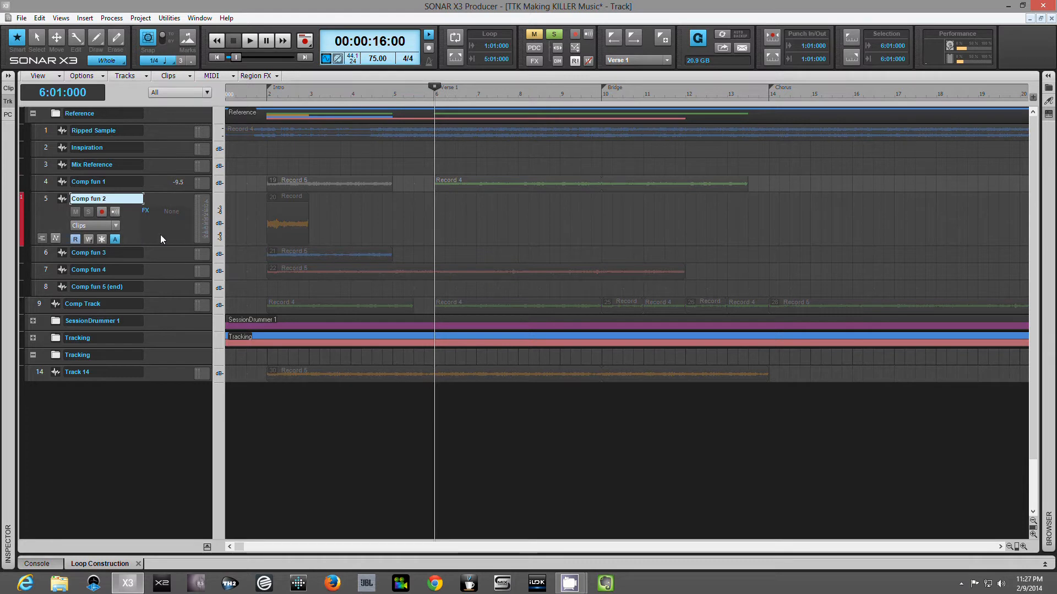
{"action": "left_click", "coordinate": [263, 227]}
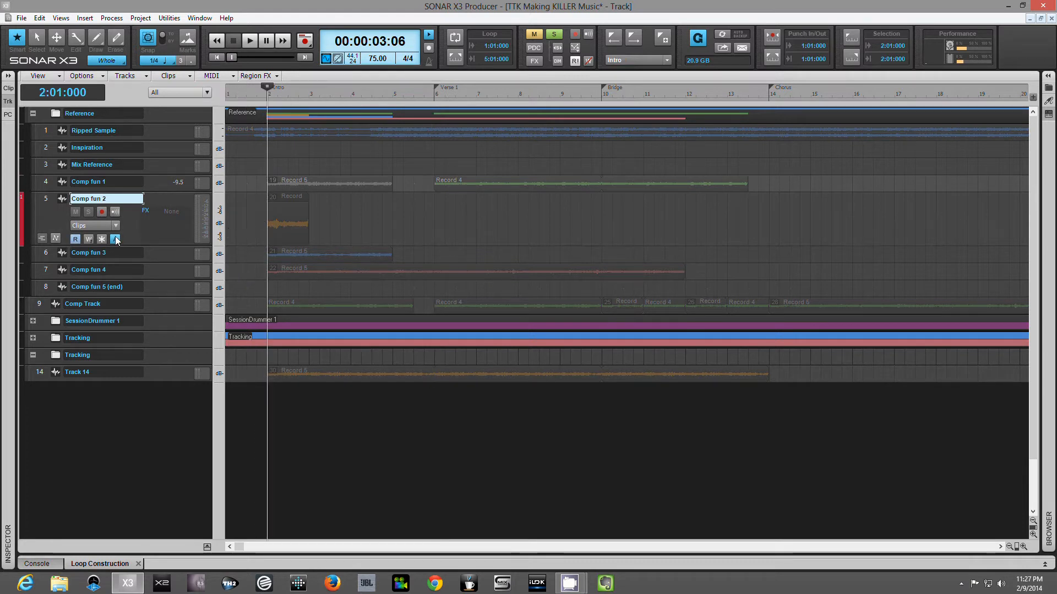
{"action": "left_click", "coordinate": [88, 212]}
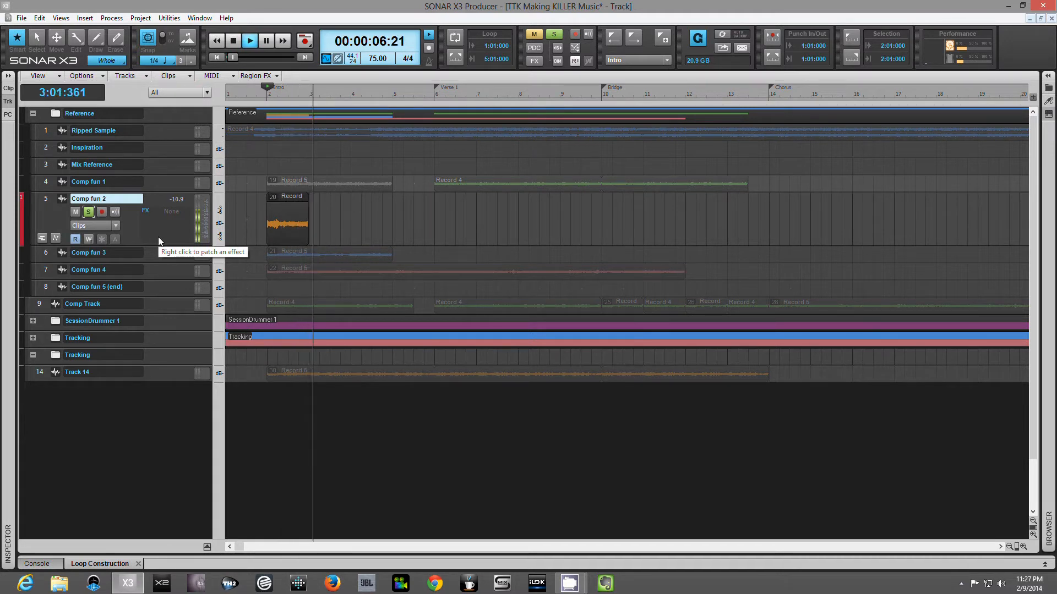
{"action": "key", "text": "space"}
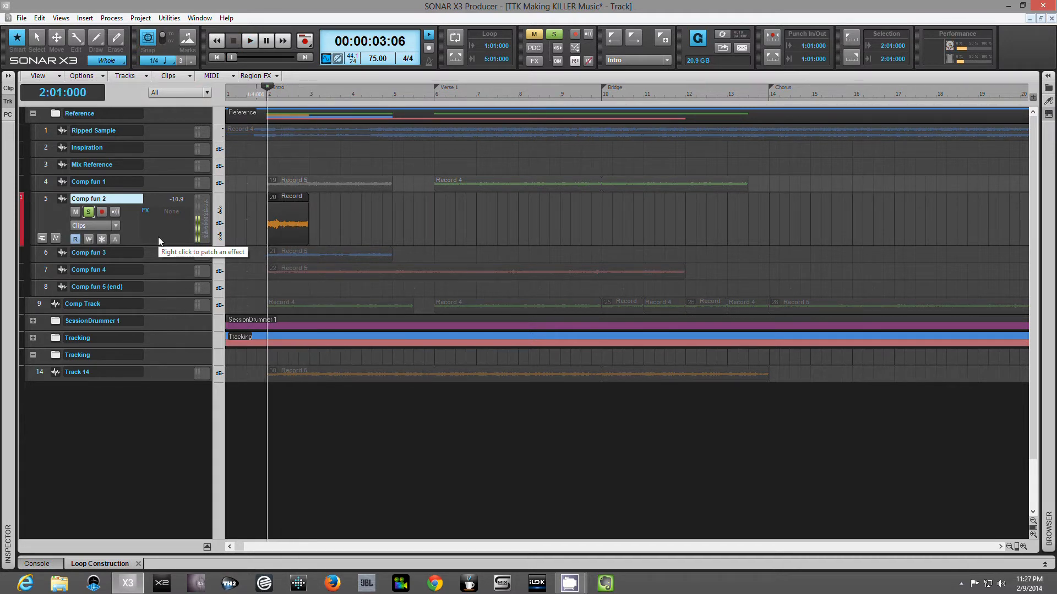
Extend the Comp fun 2 loop to the middle of measure 6 and audition it from measure 2.
{"action": "left_click_drag", "start_coordinate": [307, 229], "coordinate": [453, 230]}
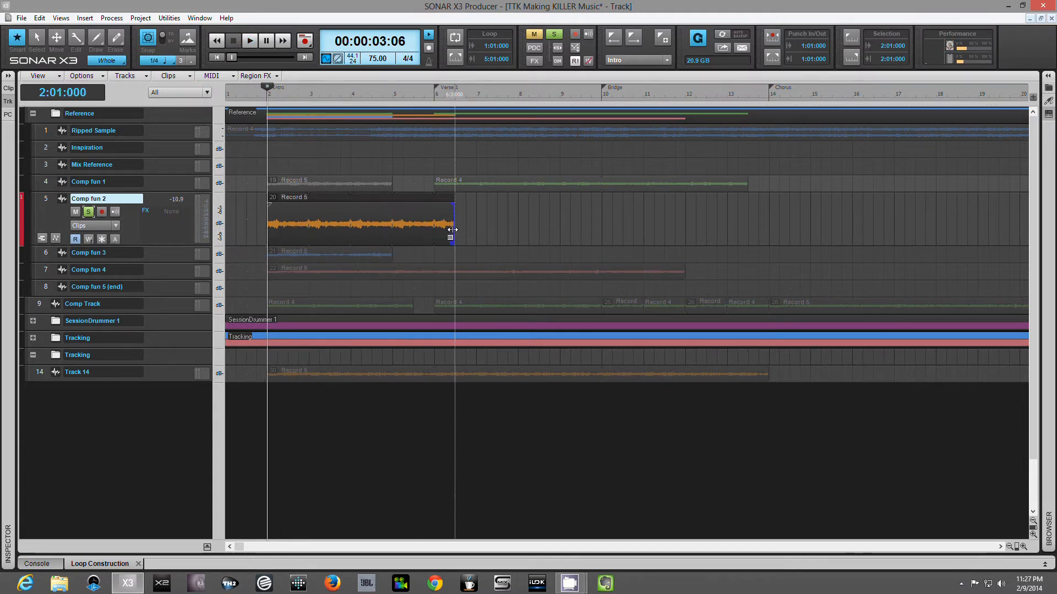
{"action": "key", "text": "space"}
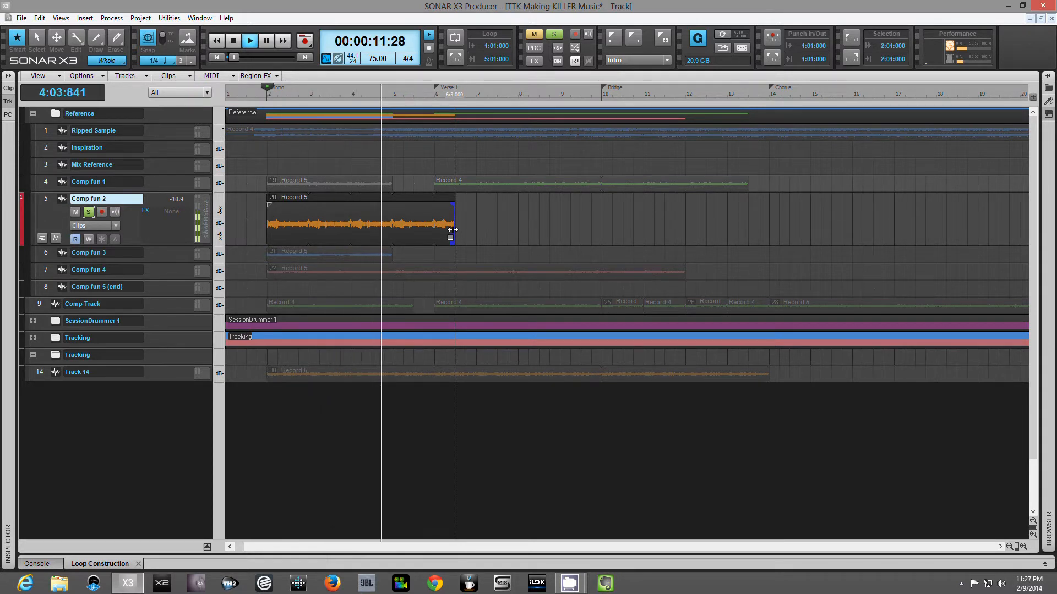
{"action": "key", "text": "space"}
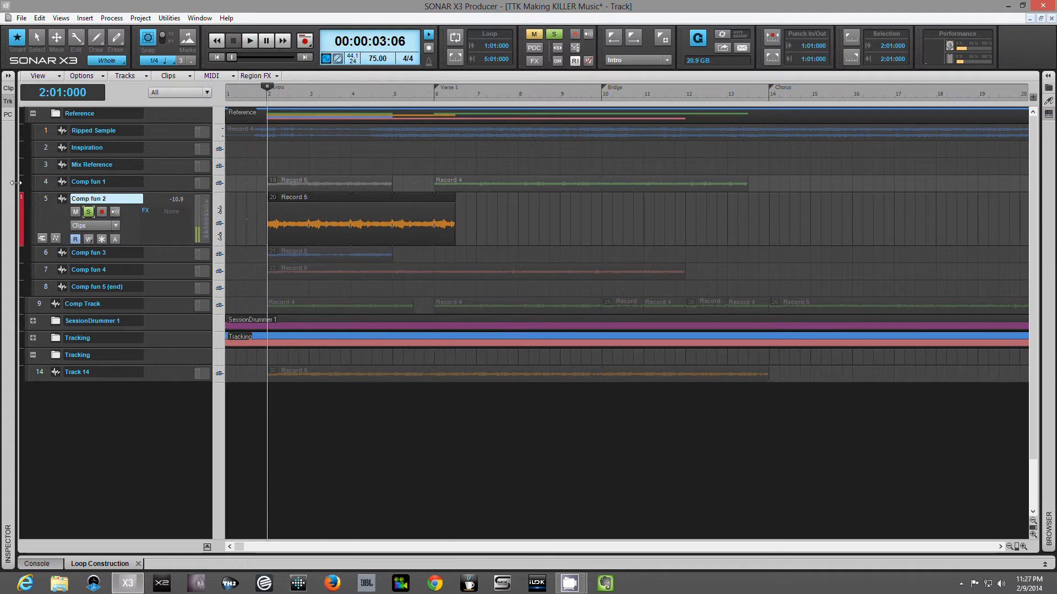
Shorten the Comp fun 2 loop to end at the start of measure 3, and archive the track with solo off.
{"action": "left_click", "coordinate": [89, 213]}
{"action": "left_click", "coordinate": [115, 240]}
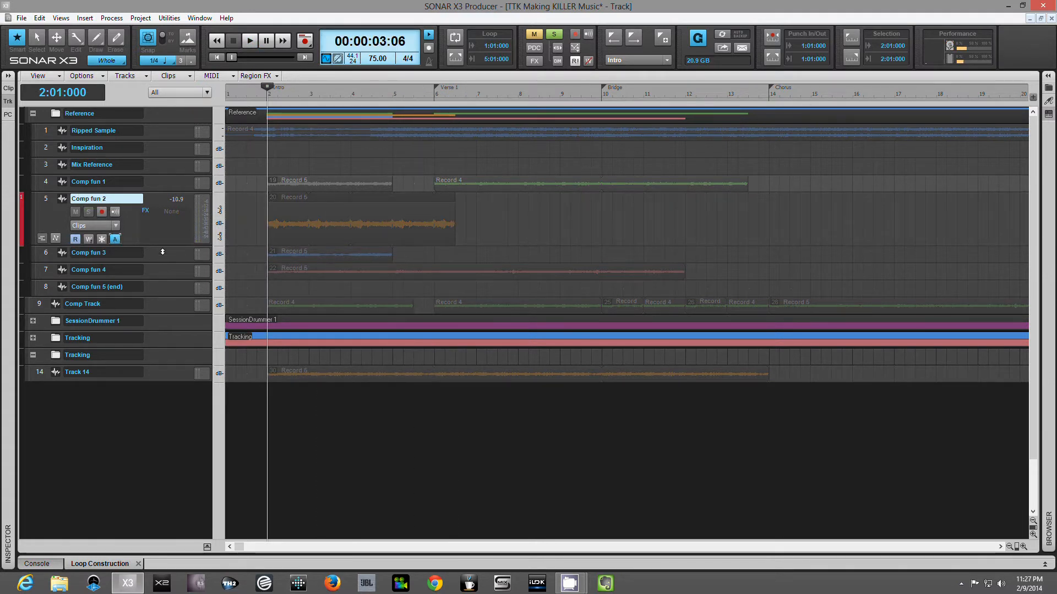
{"action": "left_click", "coordinate": [115, 240]}
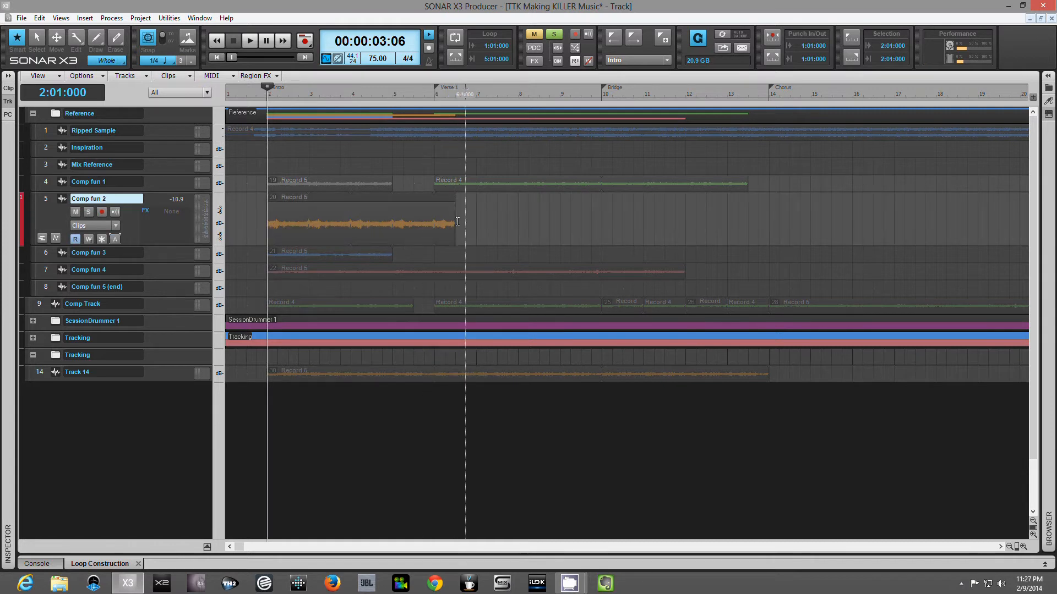
{"action": "left_click", "coordinate": [453, 223]}
{"action": "left_click_drag", "start_coordinate": [452, 223], "coordinate": [308, 224]}
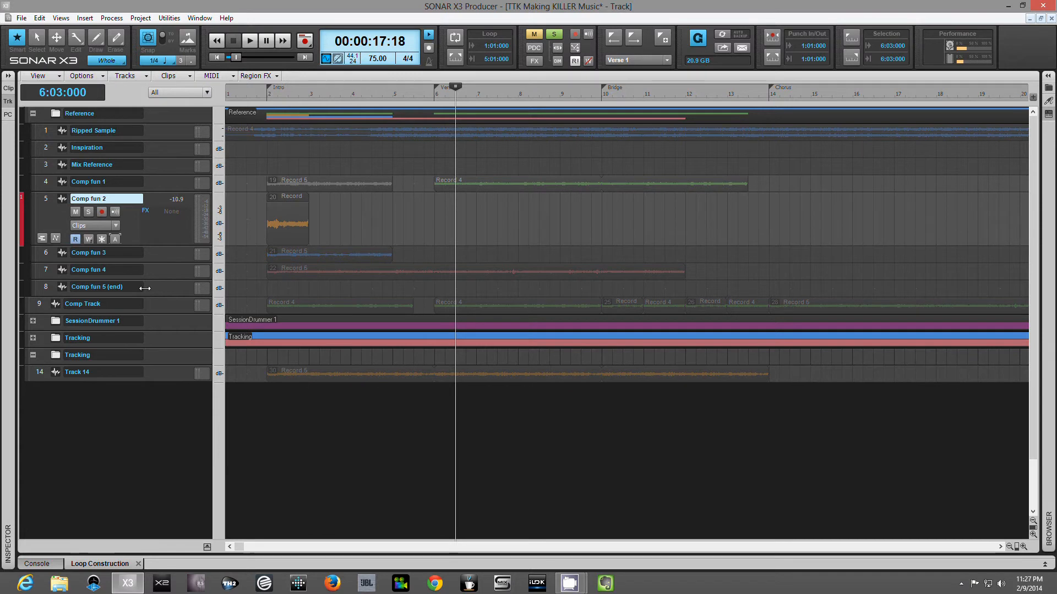
{"action": "left_click", "coordinate": [115, 240]}
Expand the Comp fun 3 track, unarchive and unmute it, and solo it.
{"action": "left_click", "coordinate": [167, 253]}
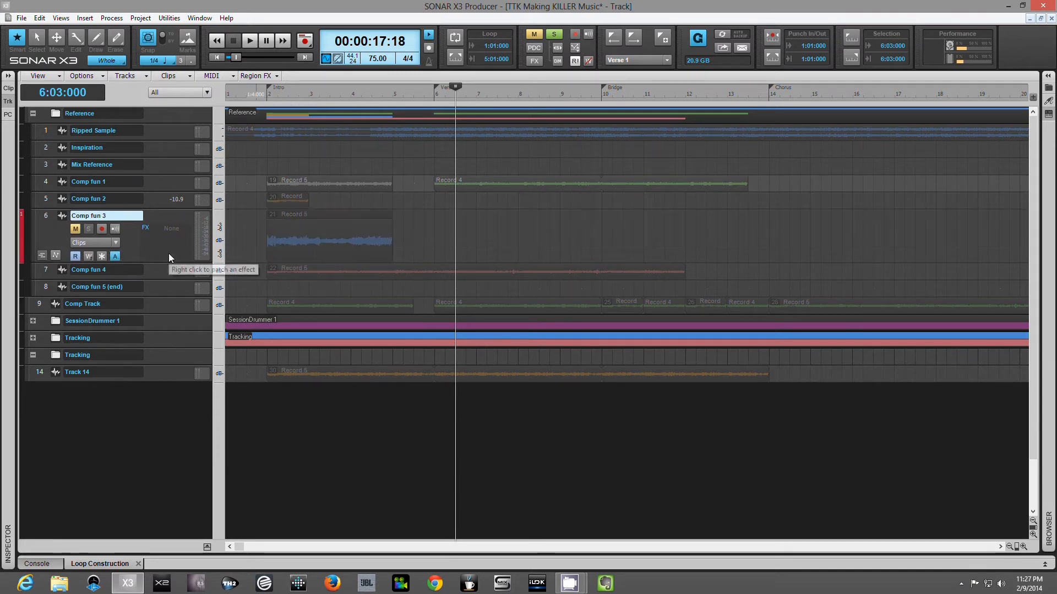
{"action": "left_click", "coordinate": [76, 229]}
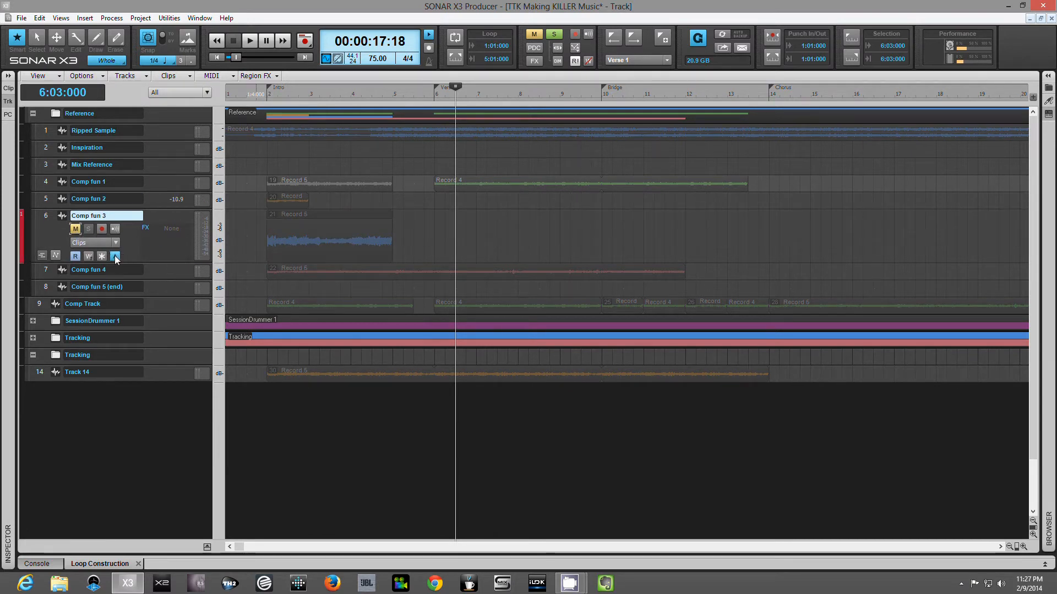
{"action": "left_click", "coordinate": [115, 257]}
{"action": "left_click", "coordinate": [75, 229]}
{"action": "left_click", "coordinate": [88, 229]}
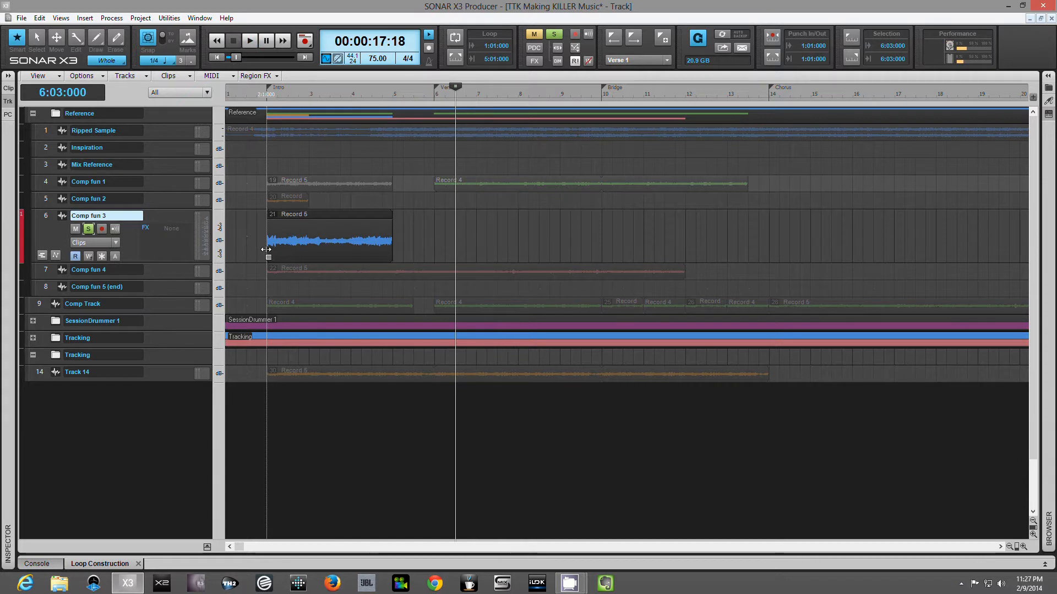
Audition the Comp fun 3 clip from the start of measure 2, and archive the track with solo off.
{"action": "key", "text": "ctrl+shift+Page_Up"}
{"action": "key", "text": "ctrl+shift+Page_Up"}
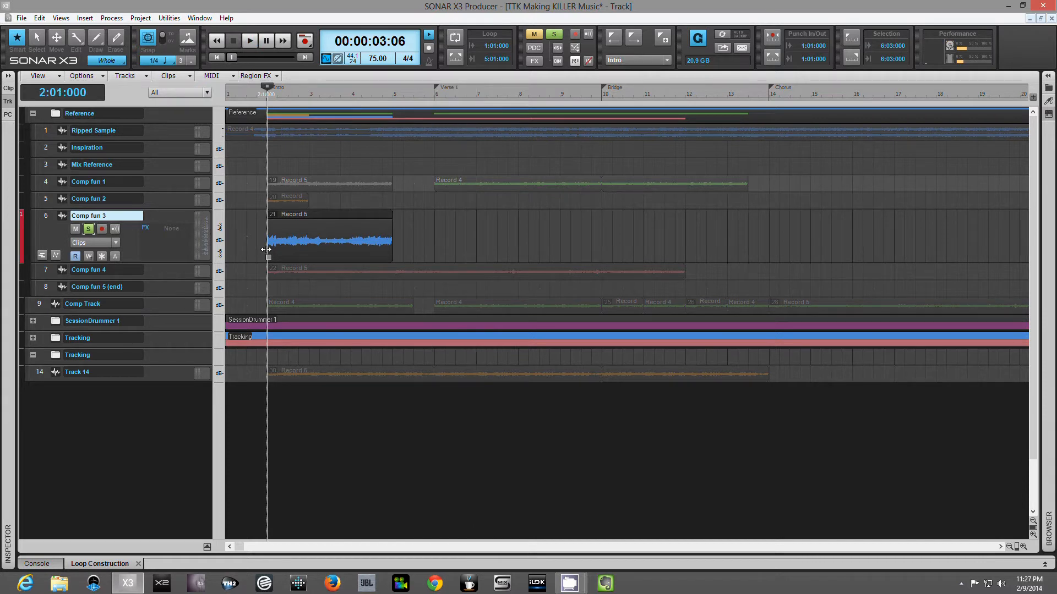
{"action": "key", "text": "space"}
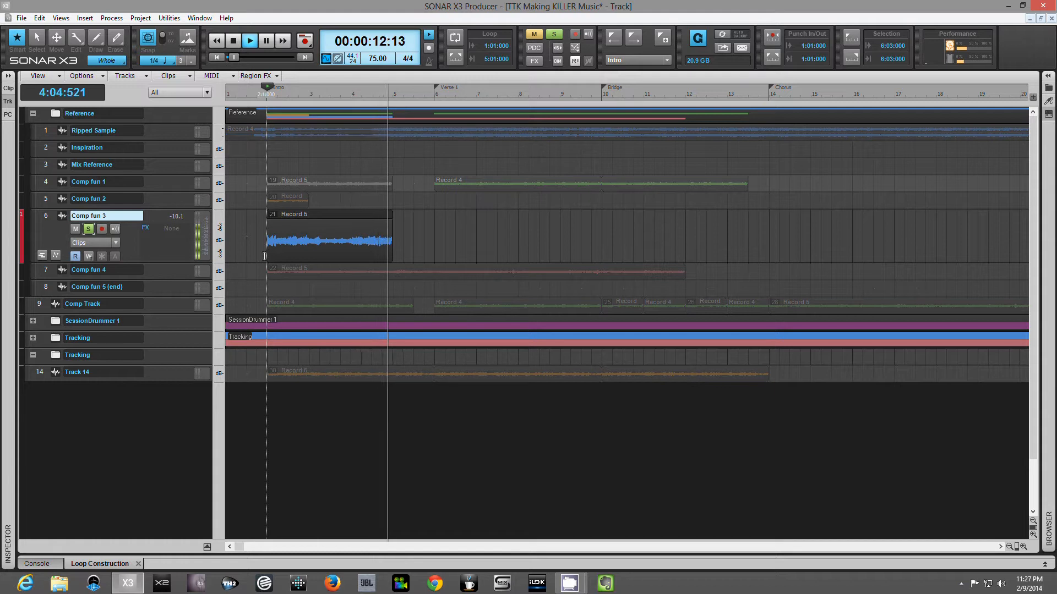
{"action": "key", "text": "space"}
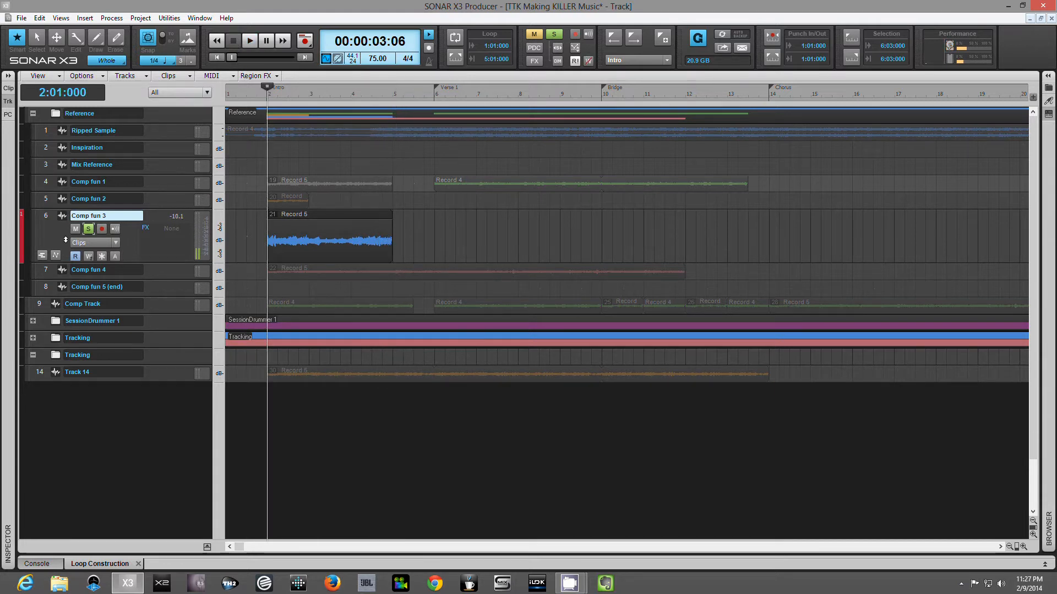
{"action": "left_click", "coordinate": [87, 229]}
{"action": "left_click", "coordinate": [115, 256]}
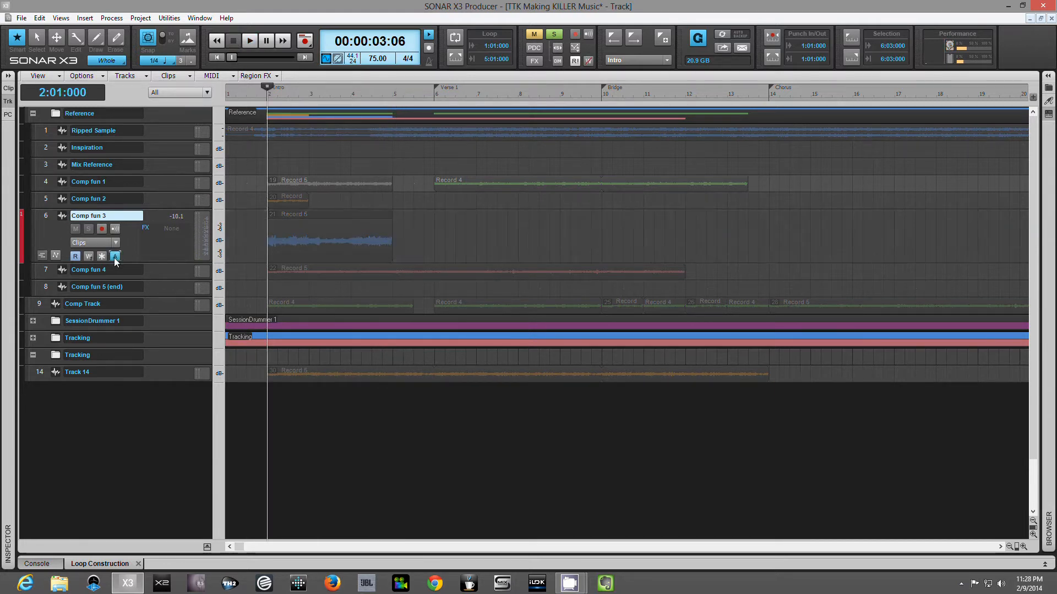
Expand the Comp fun 4 track, unarchive and unmute it, and solo it.
{"action": "left_click", "coordinate": [153, 271]}
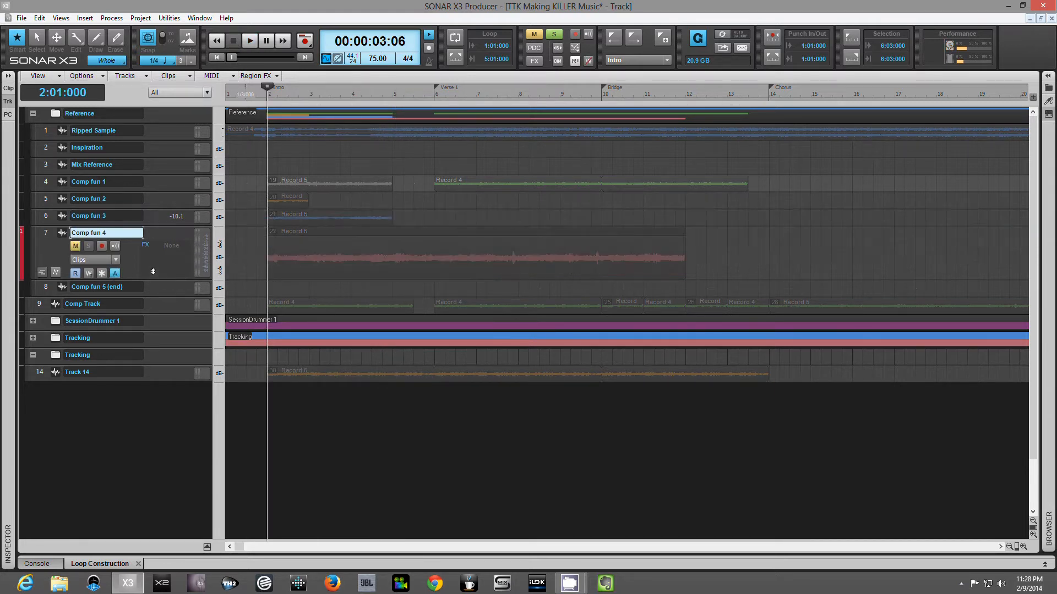
{"action": "left_click", "coordinate": [115, 273]}
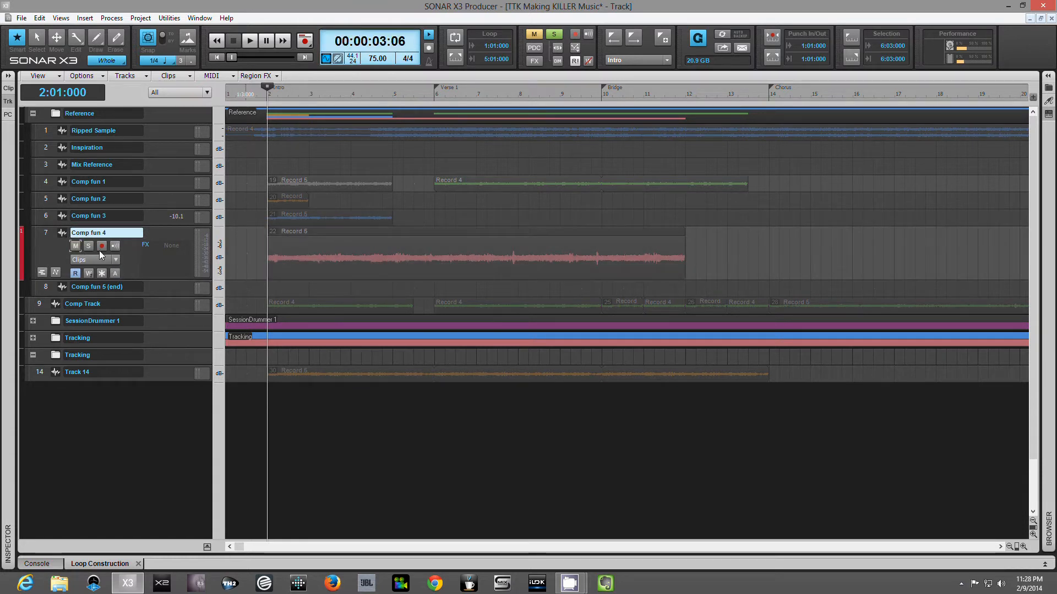
{"action": "left_click", "coordinate": [88, 246]}
Audition the Comp fun 4 clip from the start of measure 2 into measure 5, and archive the track with solo off.
{"action": "key", "text": "space"}
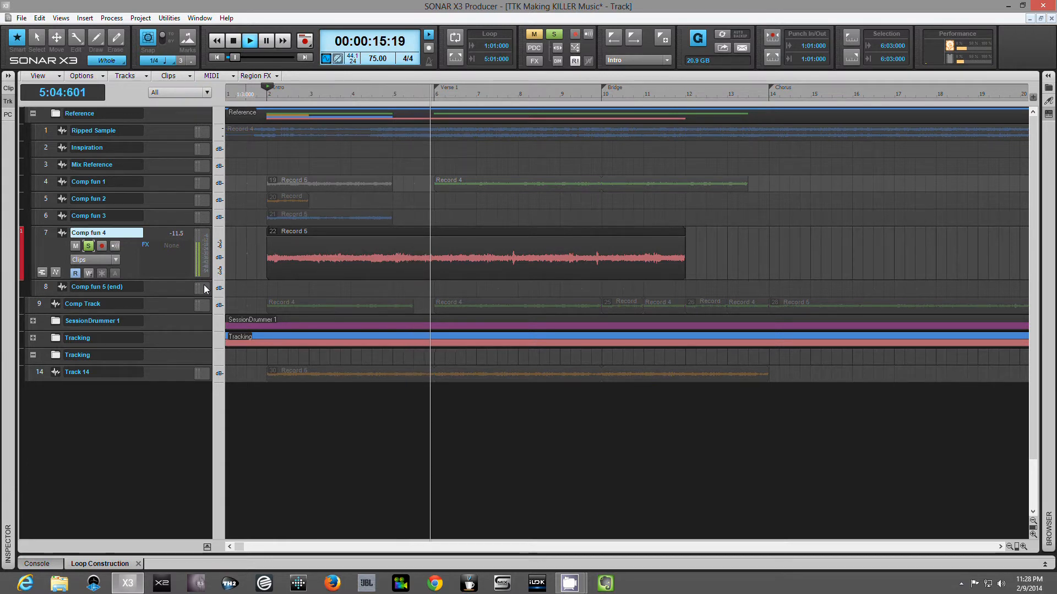
{"action": "key", "text": "space"}
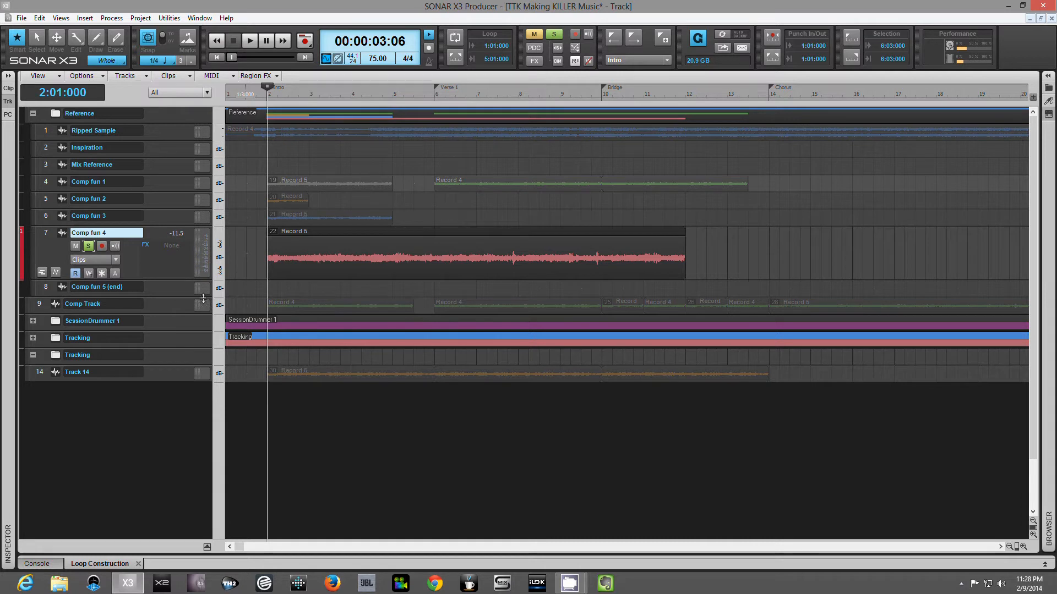
{"action": "left_click", "coordinate": [88, 246]}
{"action": "left_click", "coordinate": [115, 274]}
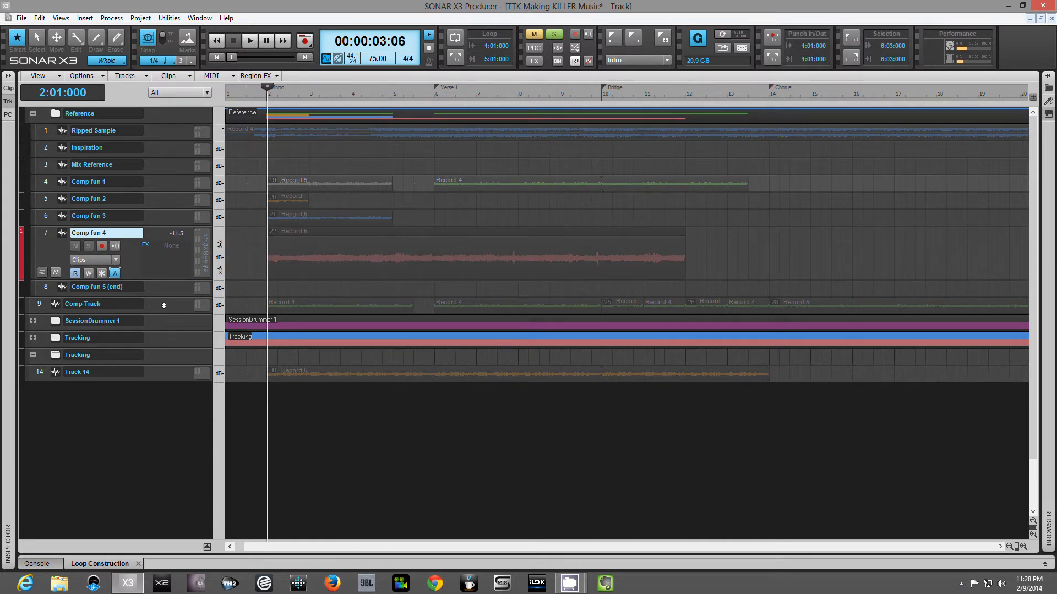
Expand the Comp Track, unarchive it, and solo it.
{"action": "left_click", "coordinate": [168, 310]}
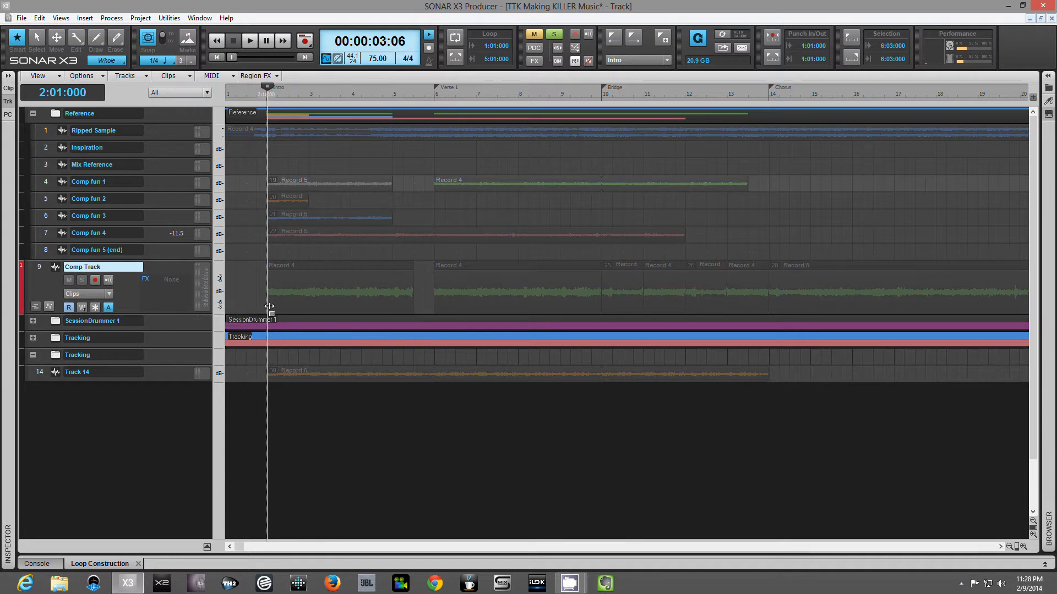
{"action": "left_click", "coordinate": [114, 307]}
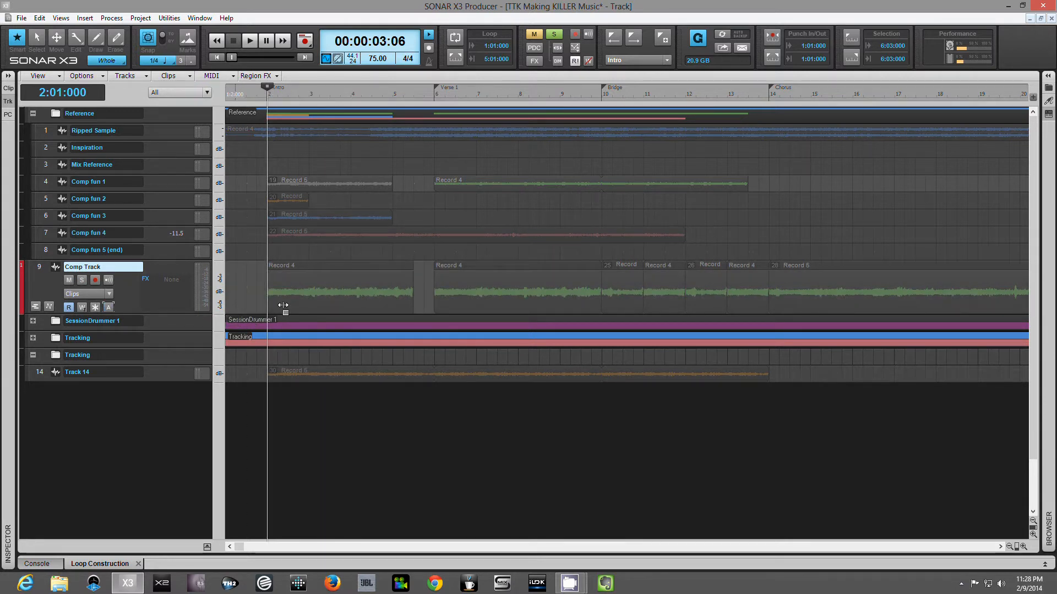
{"action": "left_click", "coordinate": [83, 280]}
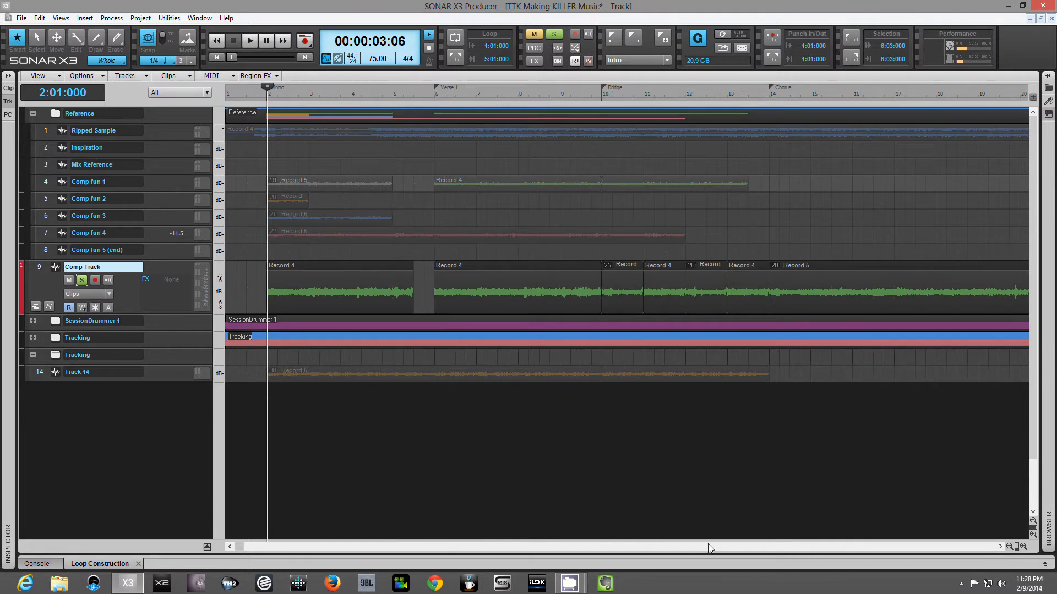
Audition the full Comp Track arrangement from measure 2 through the Chorus and Riff sections to measure 28, following the playback position.
{"action": "left_click_drag", "start_coordinate": [1001, 547], "coordinate": [1003, 547]}
{"action": "left_click", "coordinate": [262, 548]}
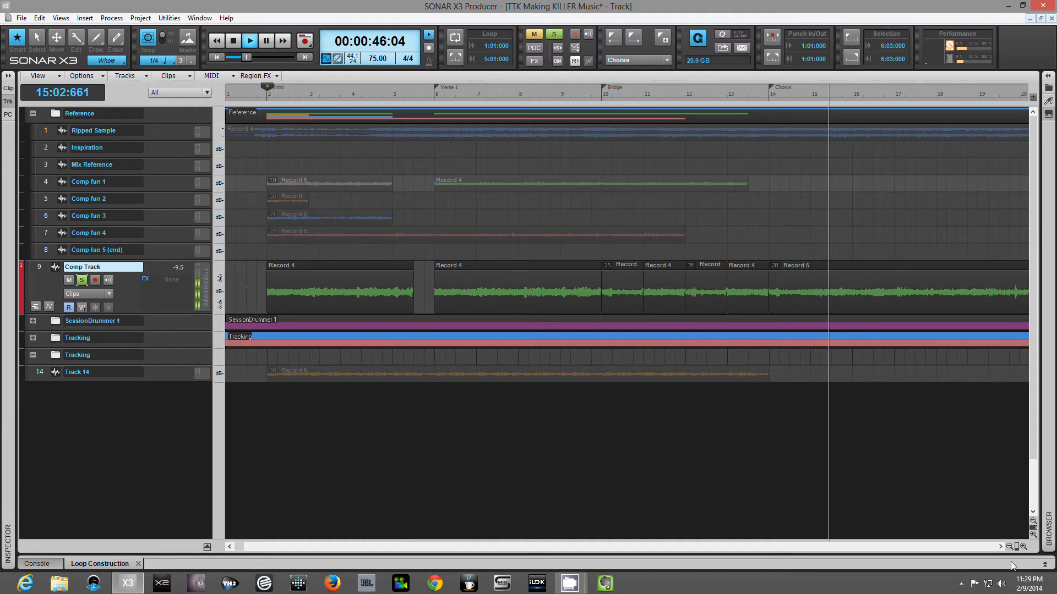
{"action": "left_click", "coordinate": [1002, 546]}
{"action": "left_click", "coordinate": [1002, 546]}
{"action": "left_click", "coordinate": [1003, 546]}
{"action": "left_click", "coordinate": [1002, 546]}
{"action": "left_click", "coordinate": [1003, 546]}
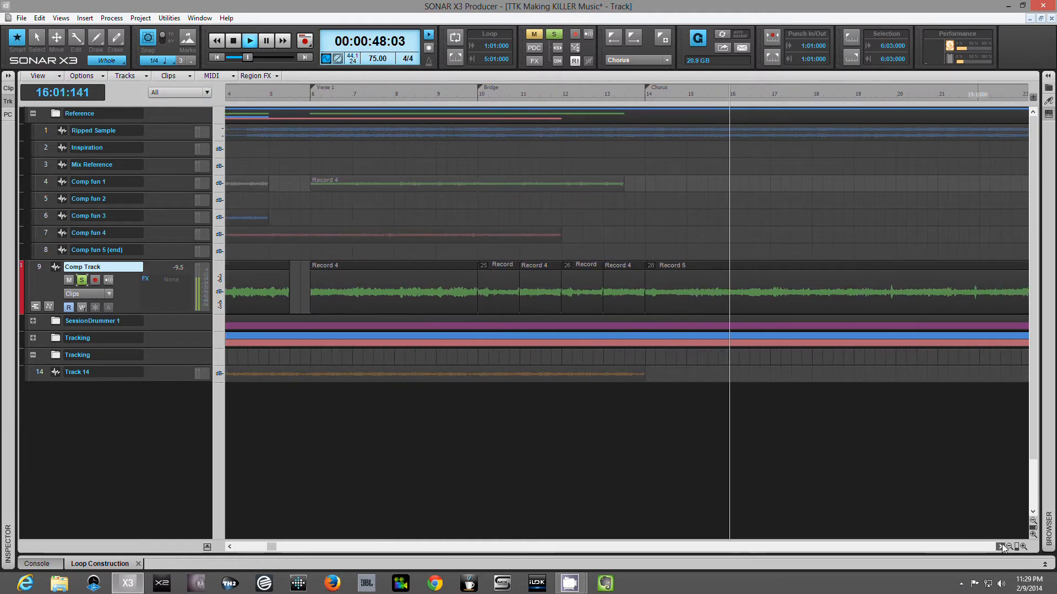
{"action": "left_click", "coordinate": [1002, 546]}
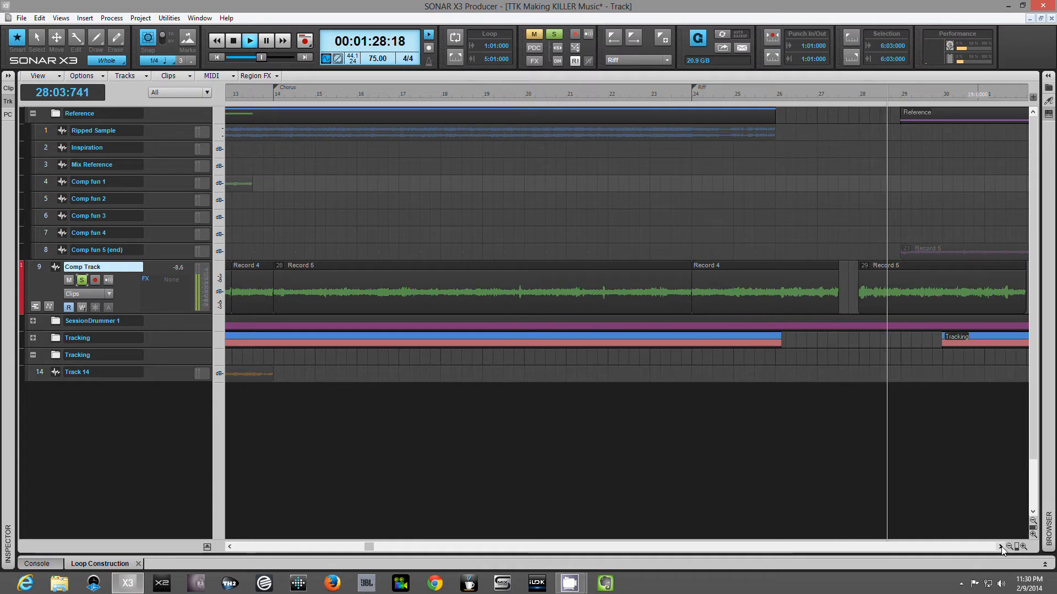
{"action": "key", "text": "space"}
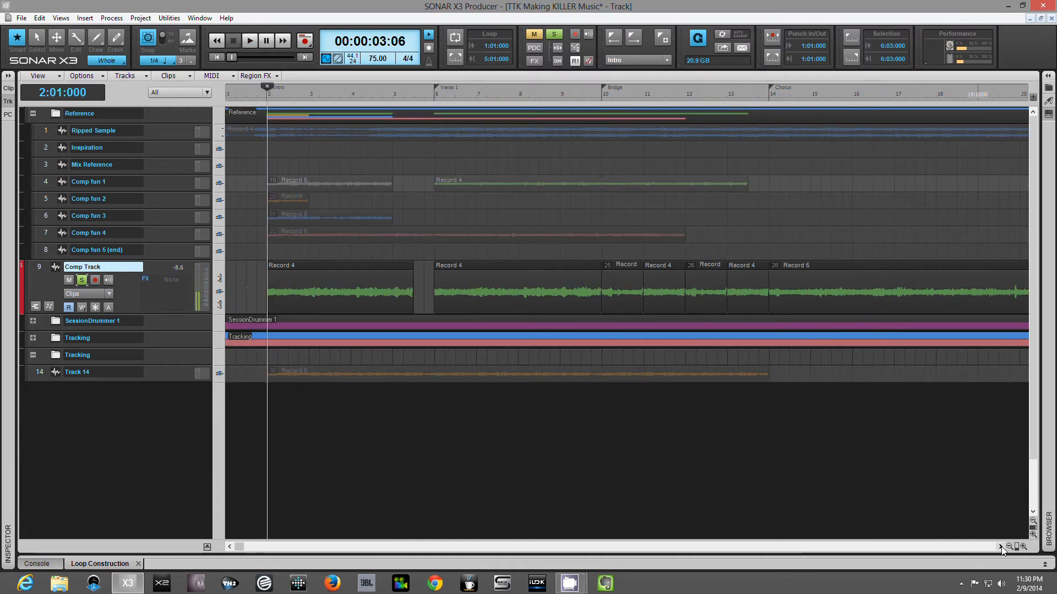